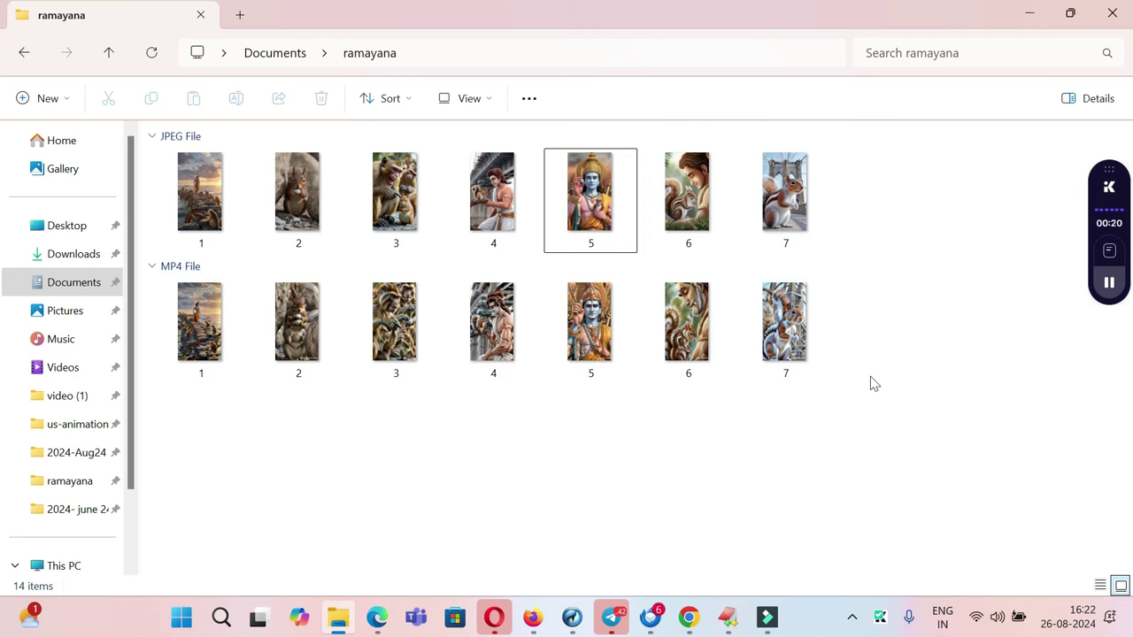
Switch to Filmora and open the ramayana folder in the media import dialog
click(767, 618)
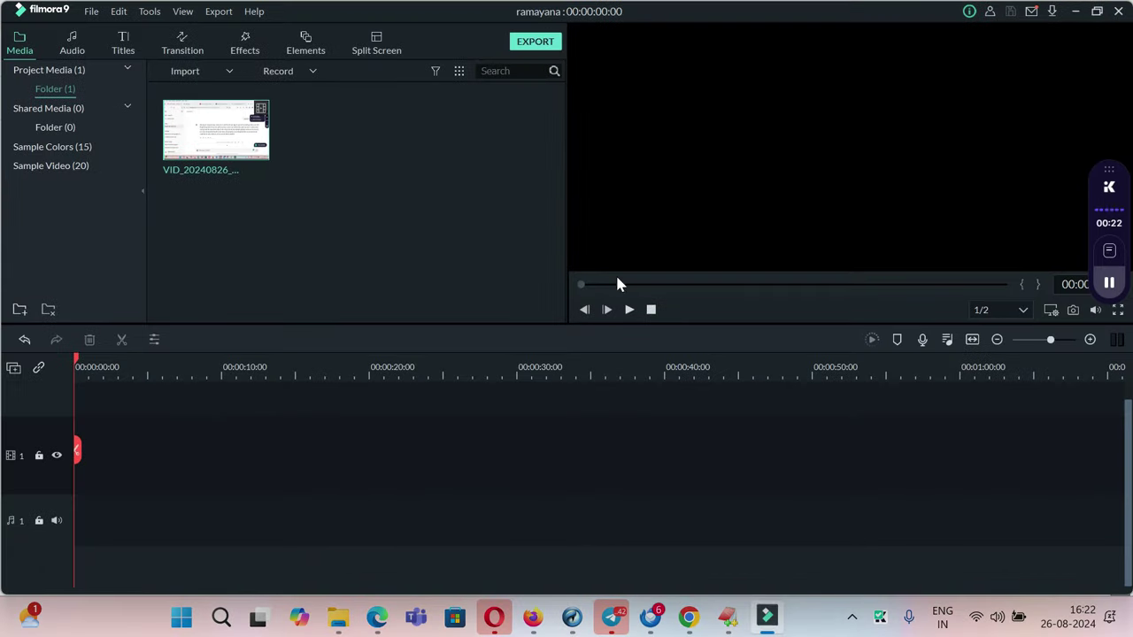
click(199, 70)
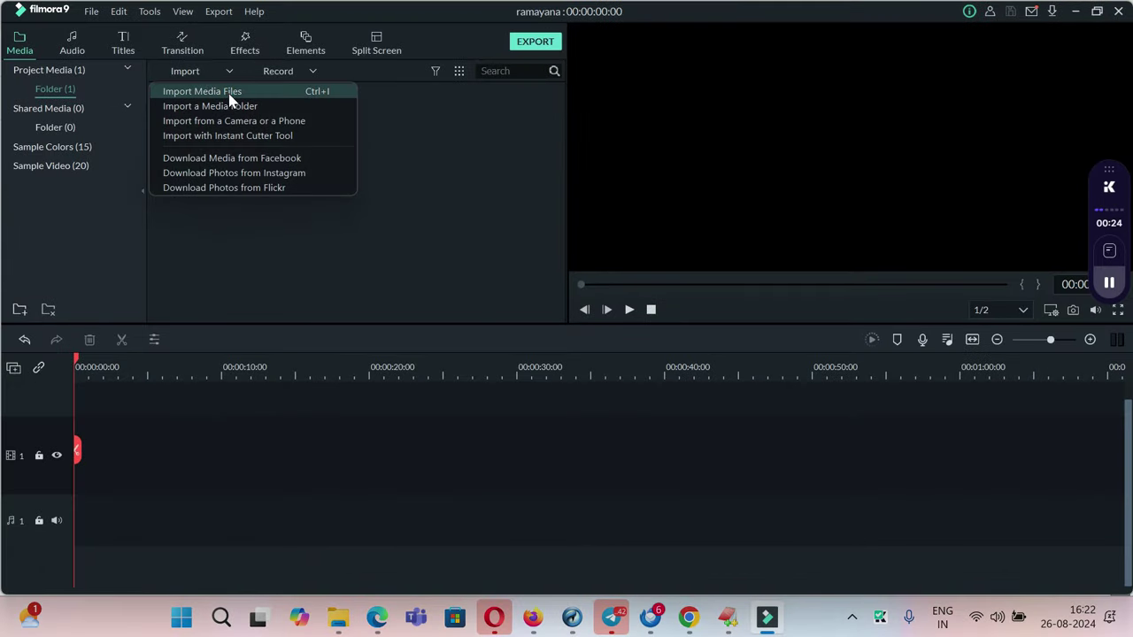
click(225, 93)
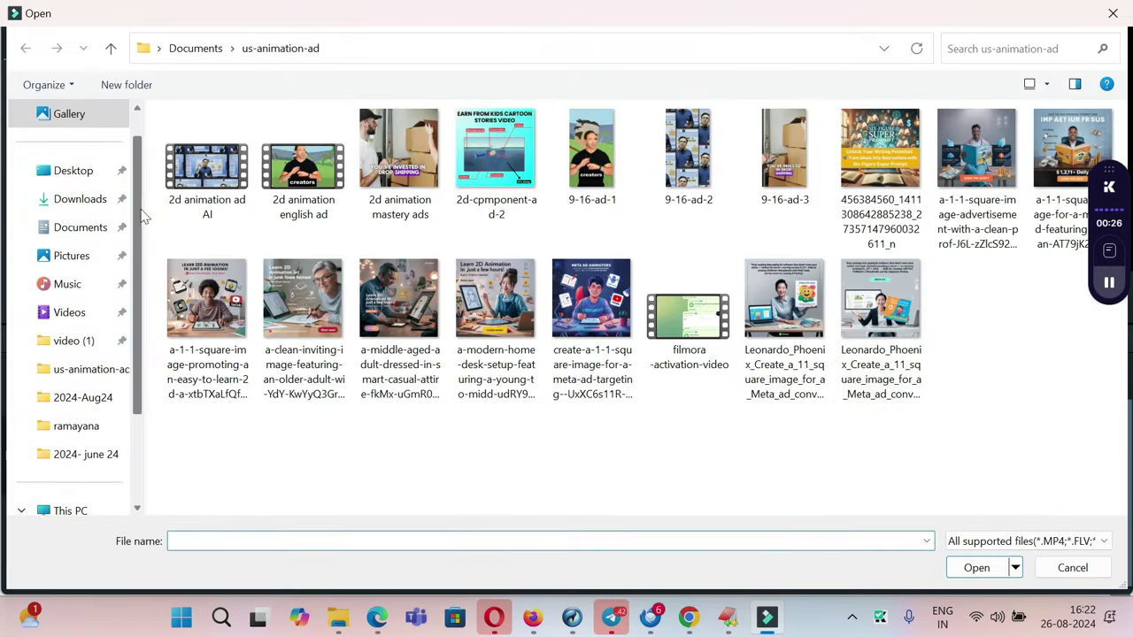
click(93, 426)
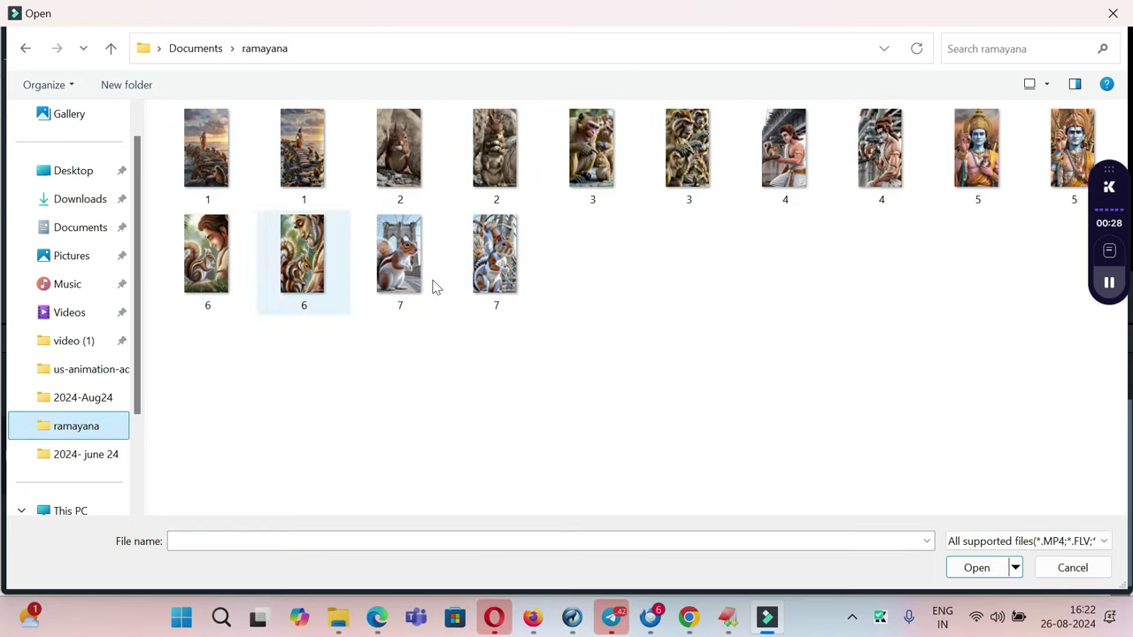
Sort the files in the ramayana folder by type, in descending order
right_click(731, 335)
mouse_move(791, 364)
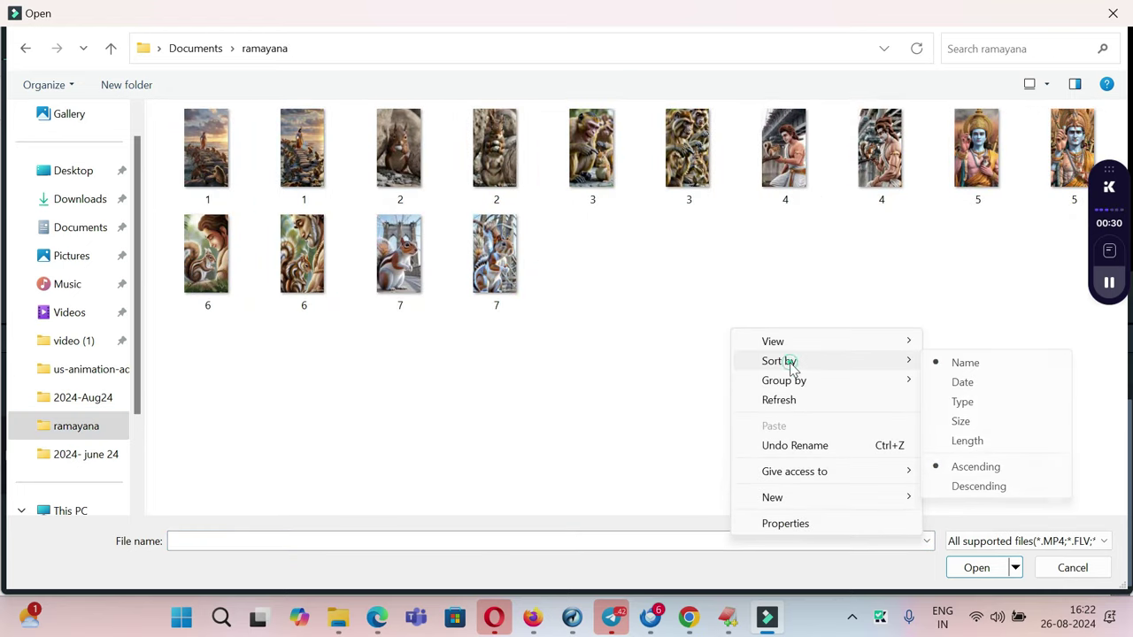
click(957, 403)
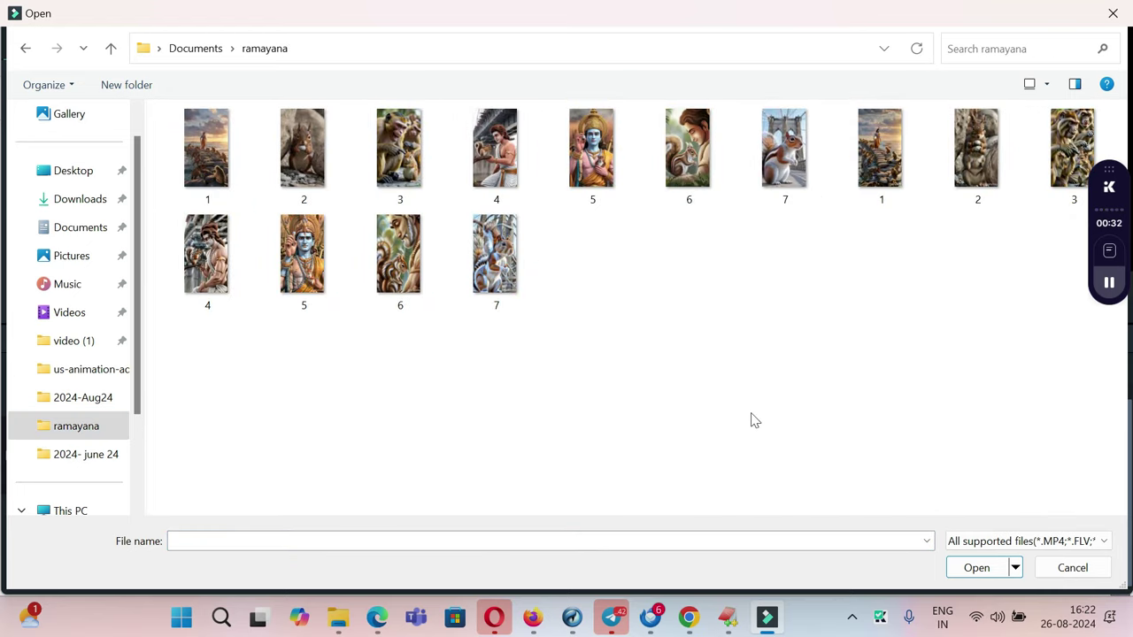
right_click(647, 358)
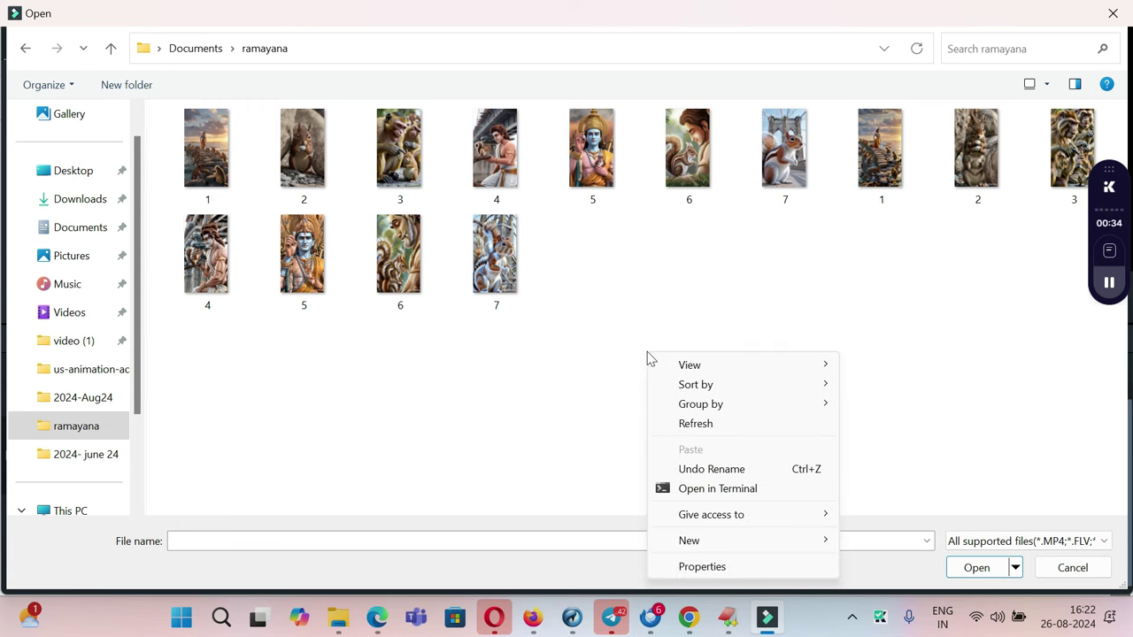
mouse_move(685, 382)
click(889, 426)
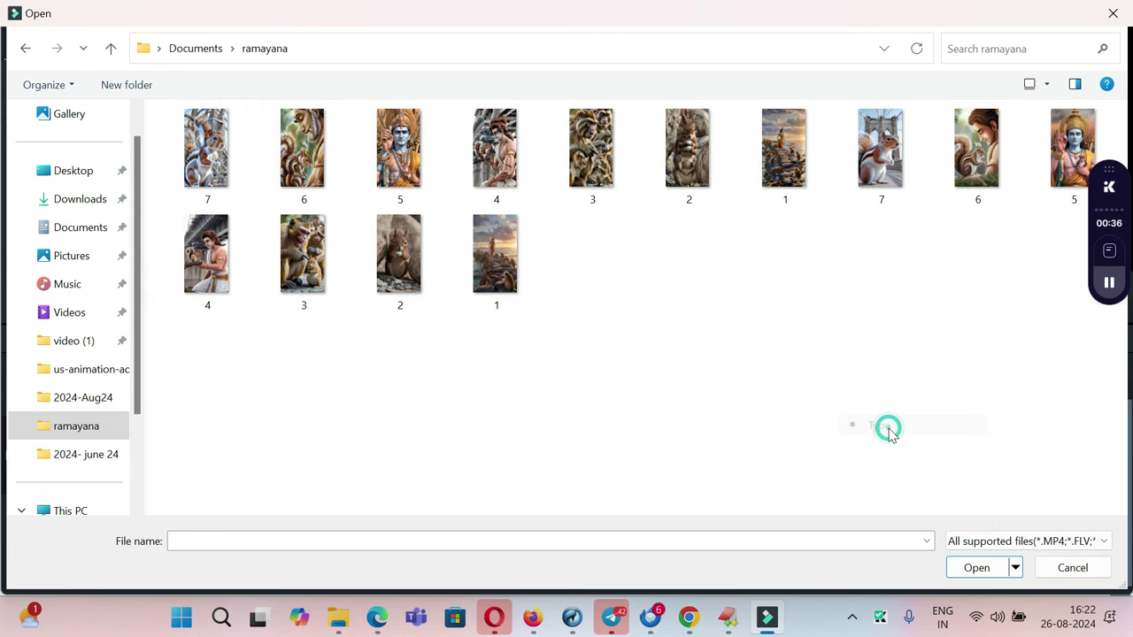
Group the files by type and import the seven MP4 clips, 1 to 7, into the project
right_click(717, 309)
mouse_move(786, 359)
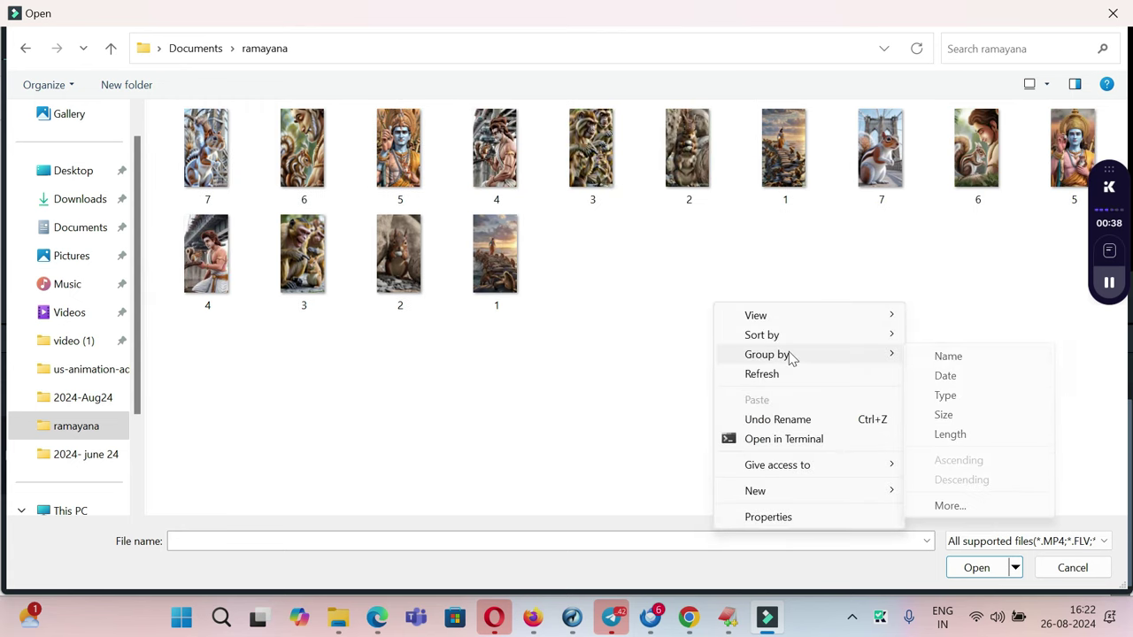
click(963, 397)
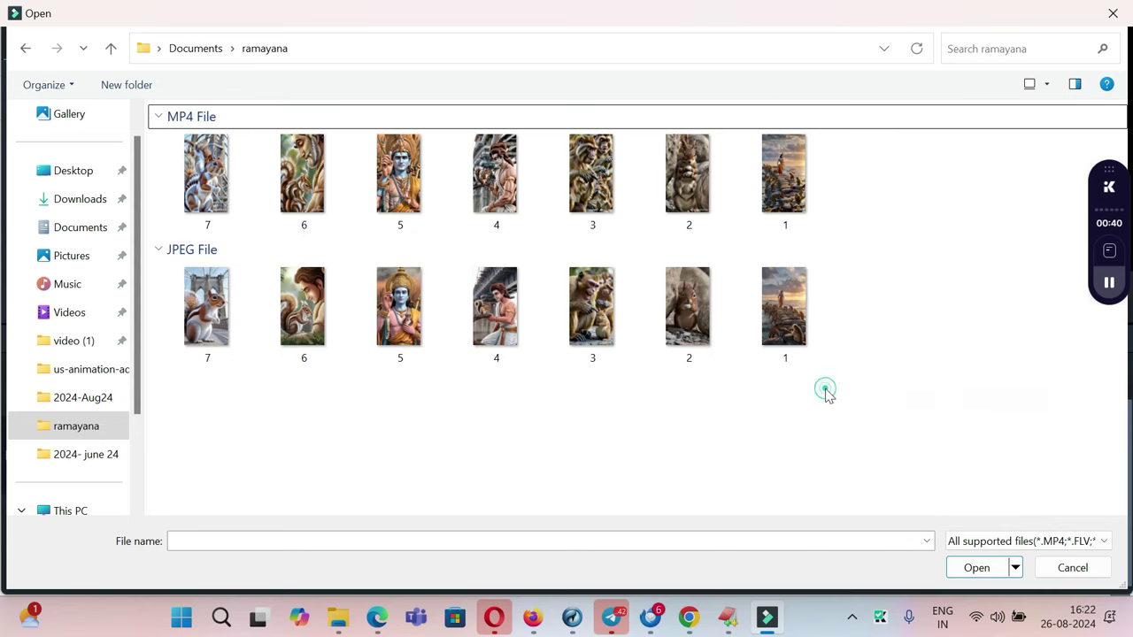
drag(900, 191, 193, 170)
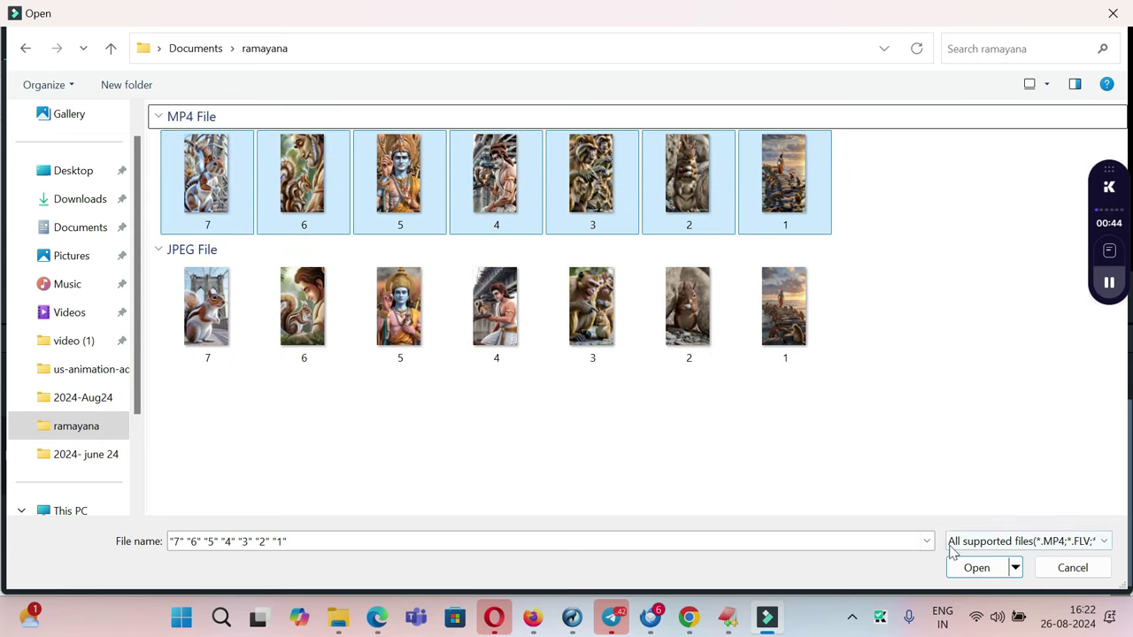
click(974, 568)
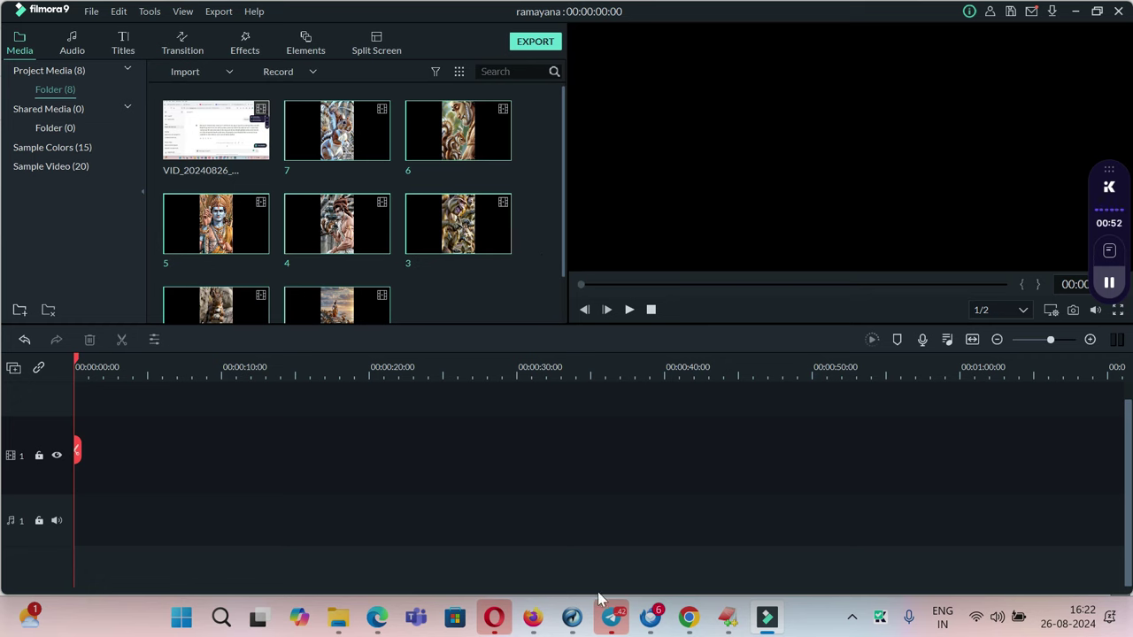
Switch to the ChatGPT conversation in Firefox and copy the 100-word Hindi version of the squirrel story
click(535, 619)
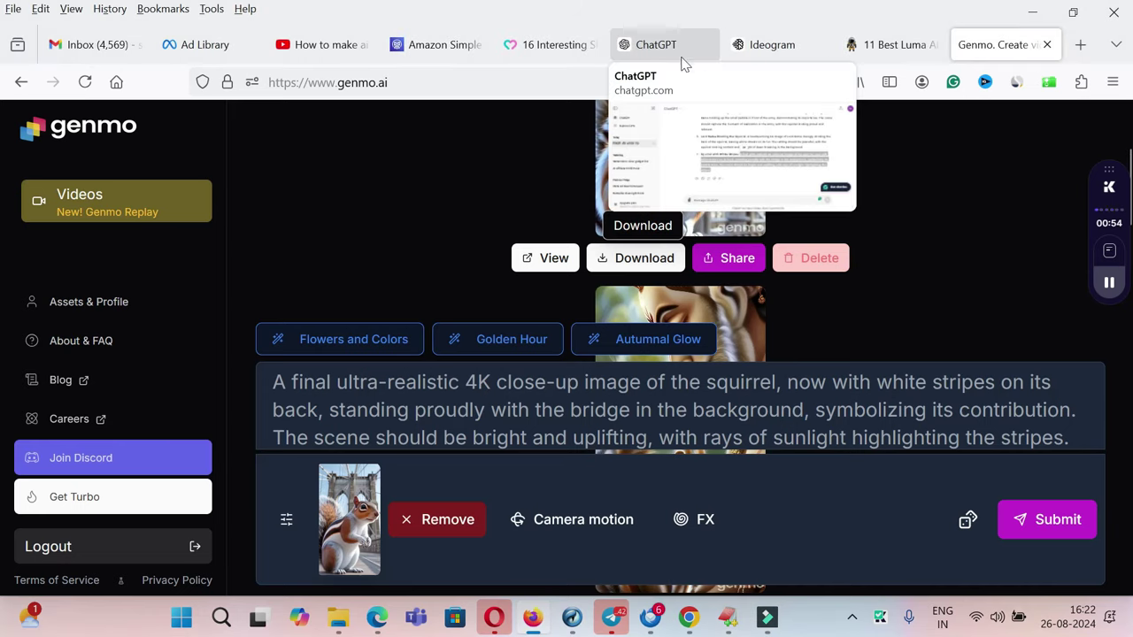
click(654, 51)
scroll(733, 301, up, 10)
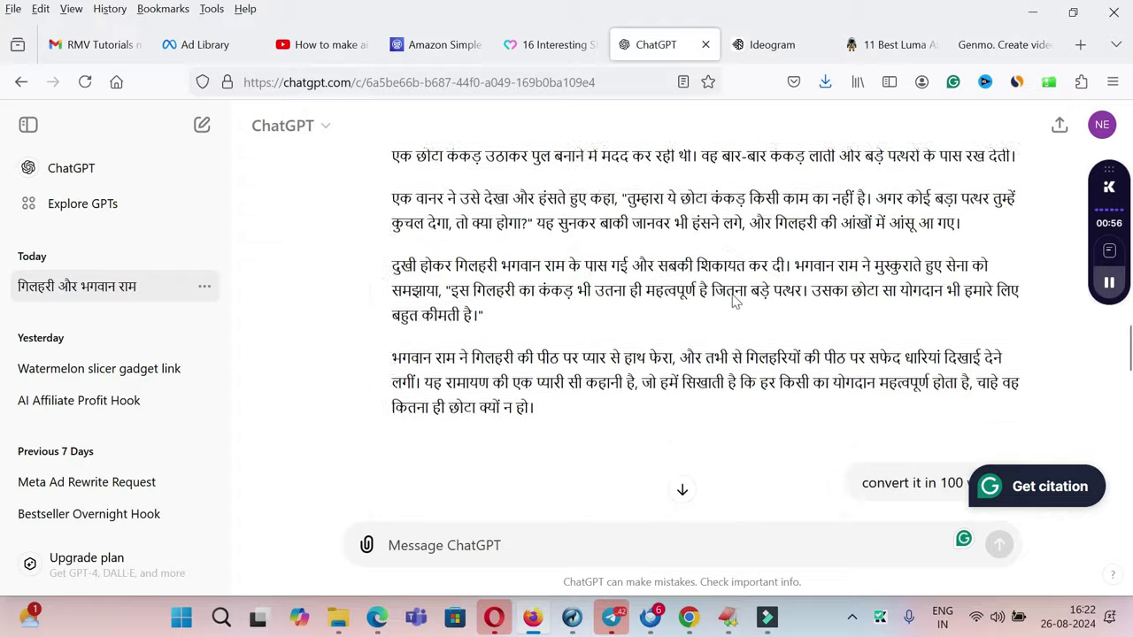
scroll(733, 301, down, 4)
scroll(733, 301, up, 1)
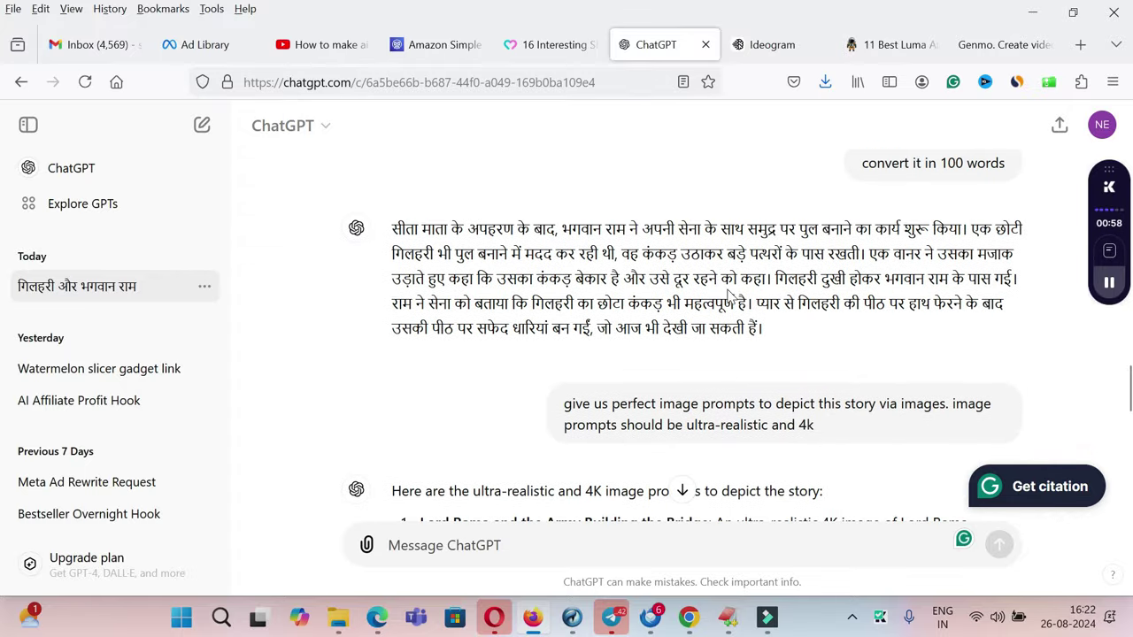
drag(391, 228, 789, 332)
key(ctrl+c)
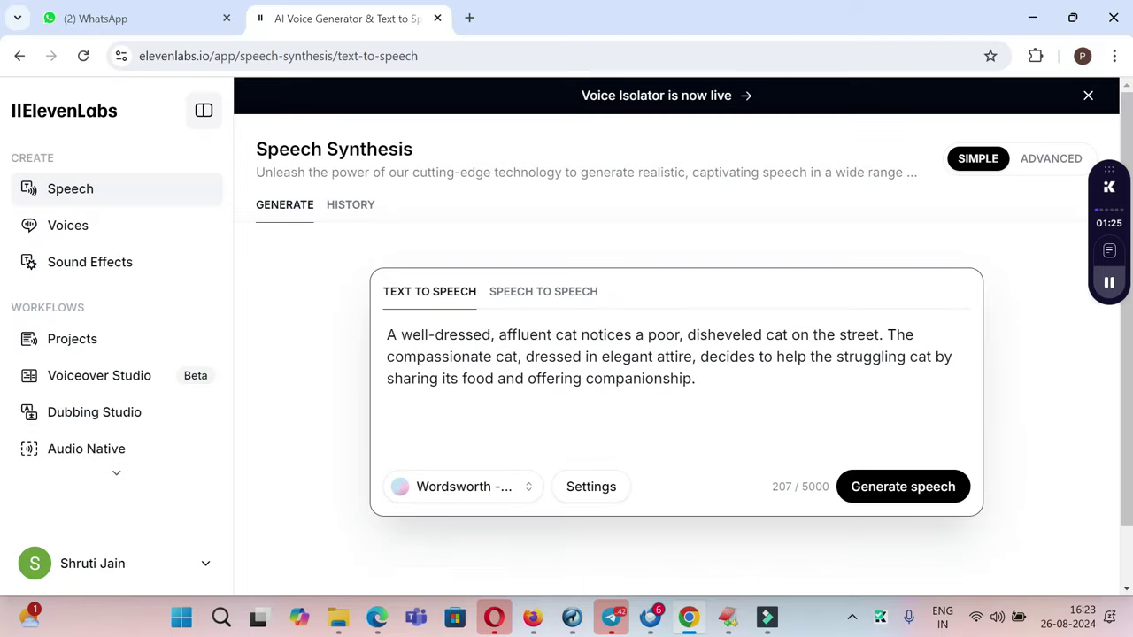
In ElevenLabs, replace the text with the copied Hindi story, generate speech with the Wordsworth voice, and pause its playback
key(ctrl+a)
key(ctrl+v)
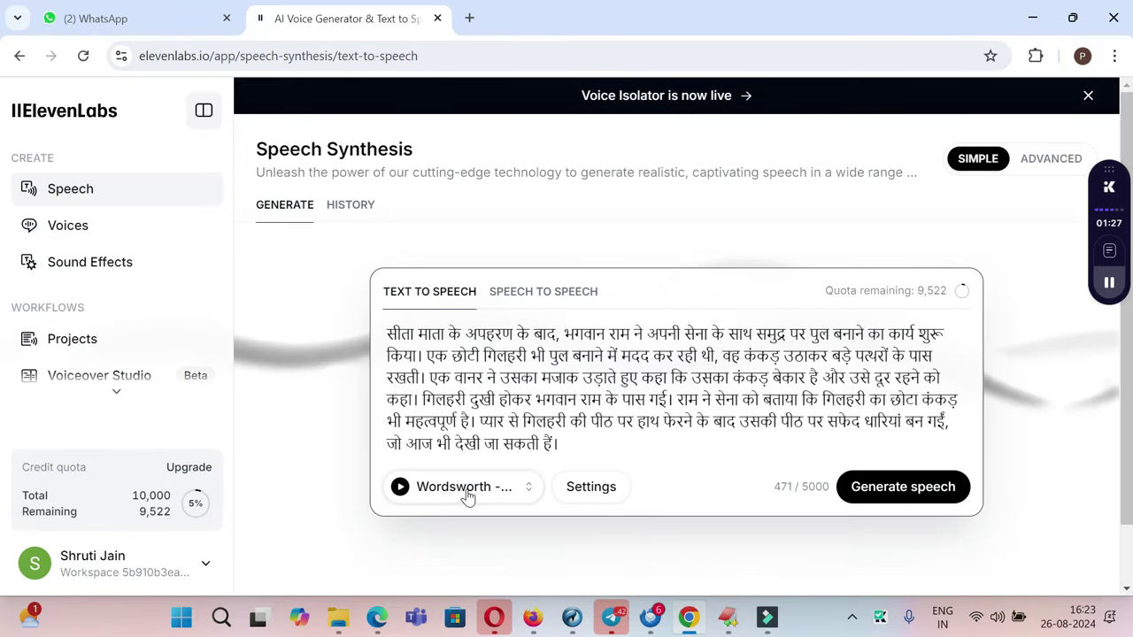
click(467, 489)
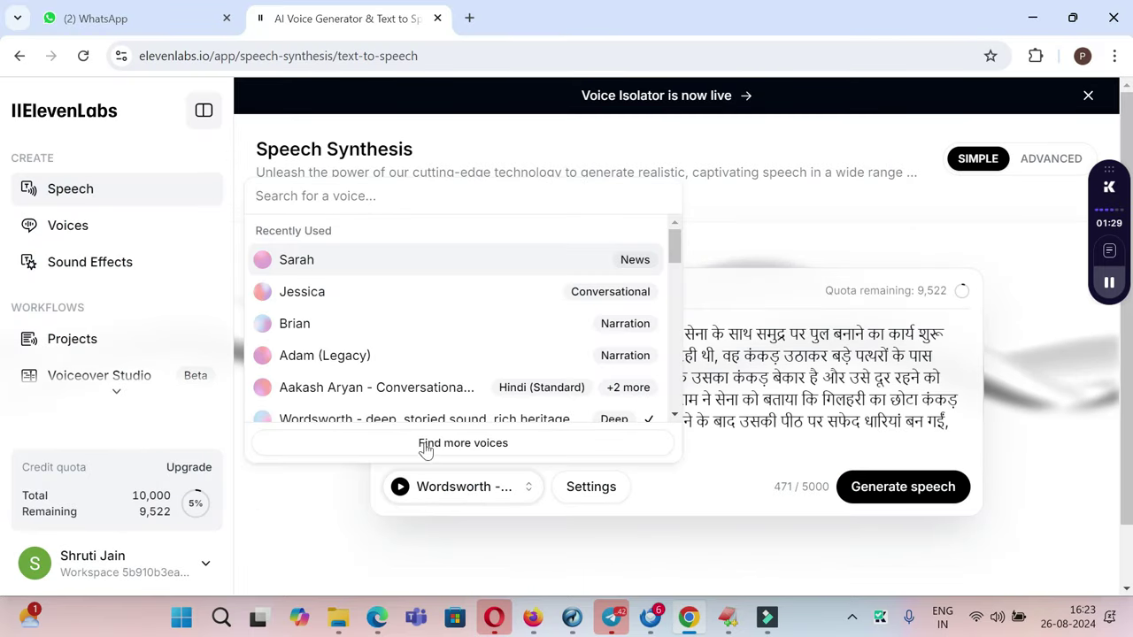
scroll(410, 420, down, 1)
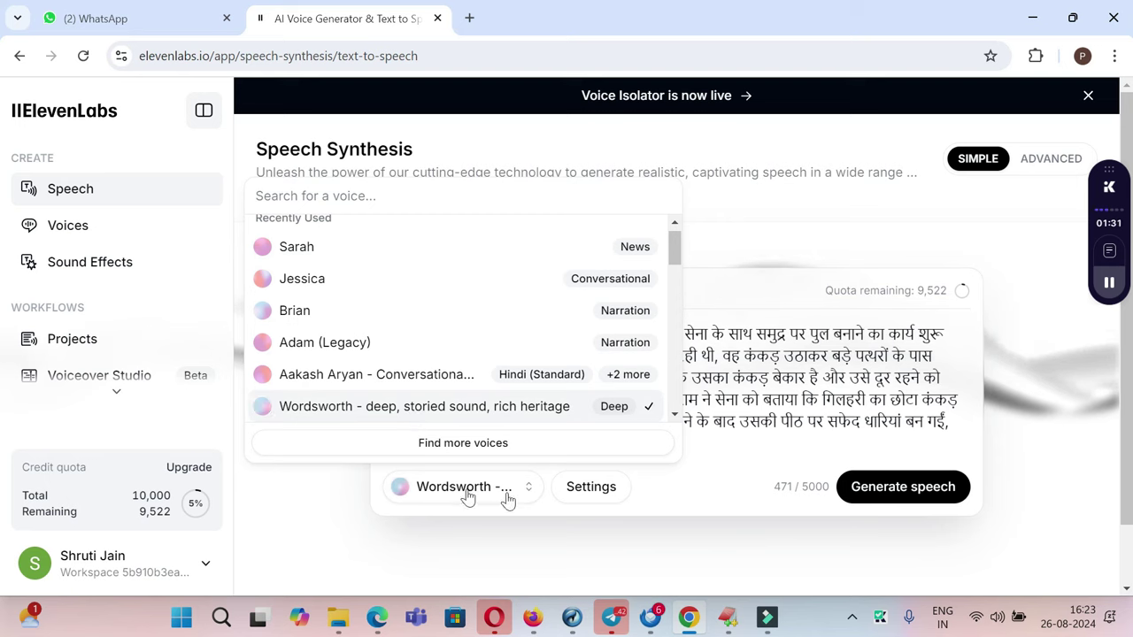
click(719, 509)
click(931, 494)
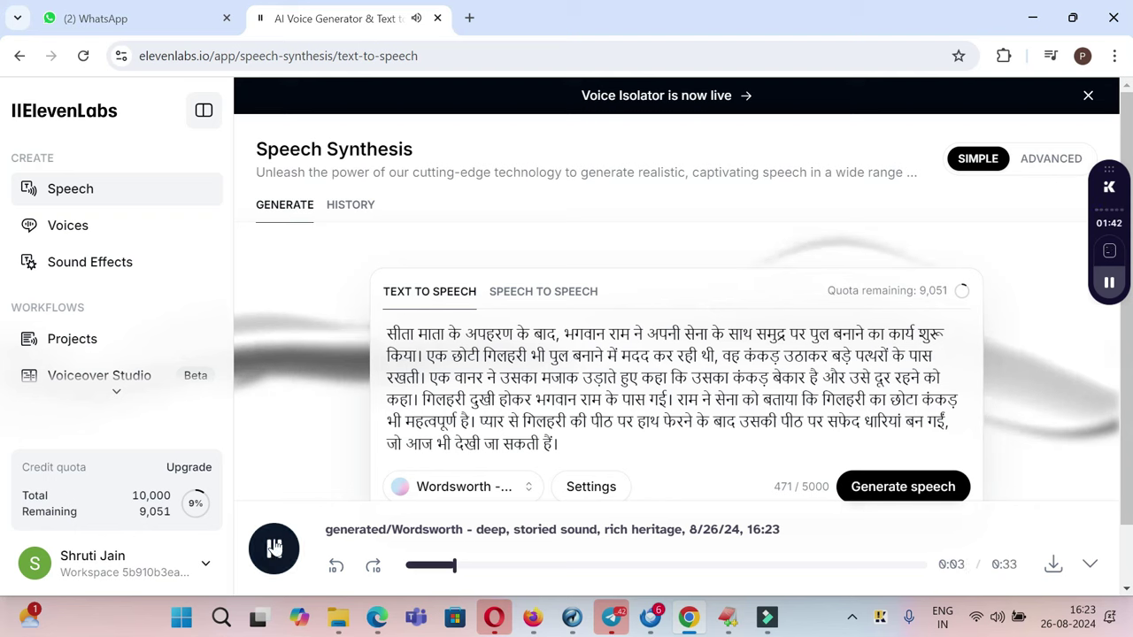
click(292, 549)
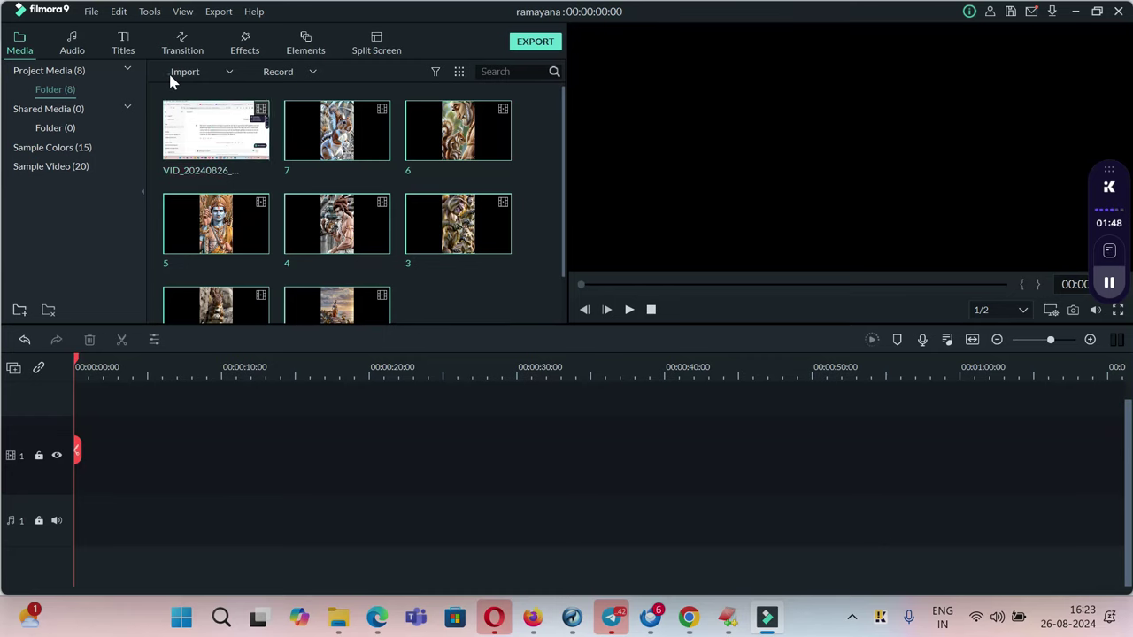
Import the ElevenLabs Wordsworth MP3 from the Downloads folder into the Filmora project media
click(173, 78)
click(211, 90)
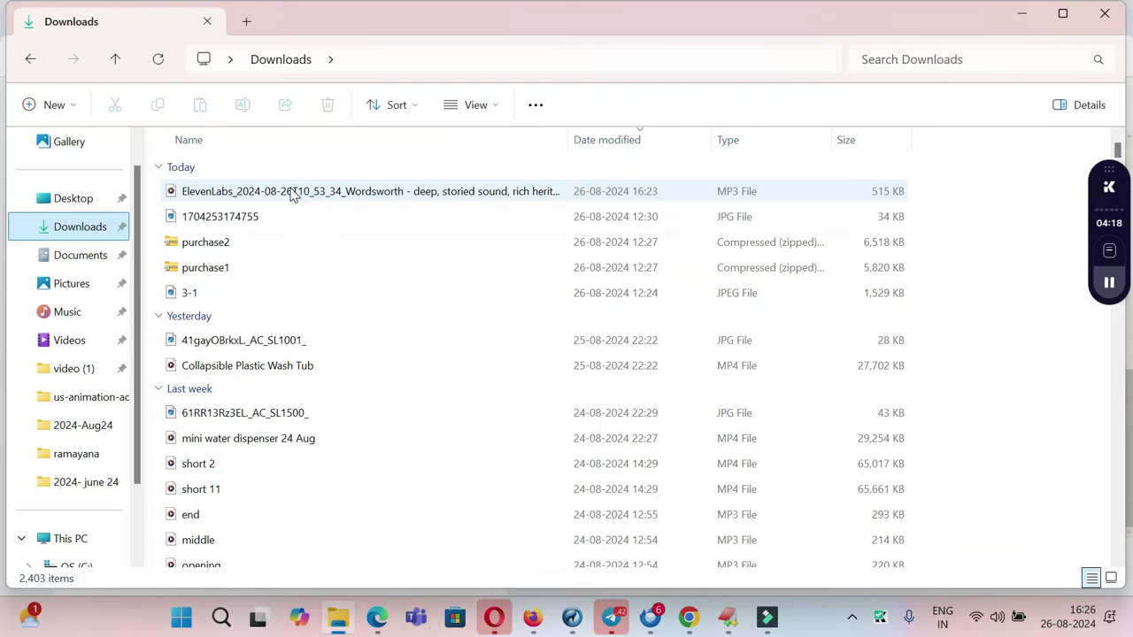
drag(292, 195, 446, 292)
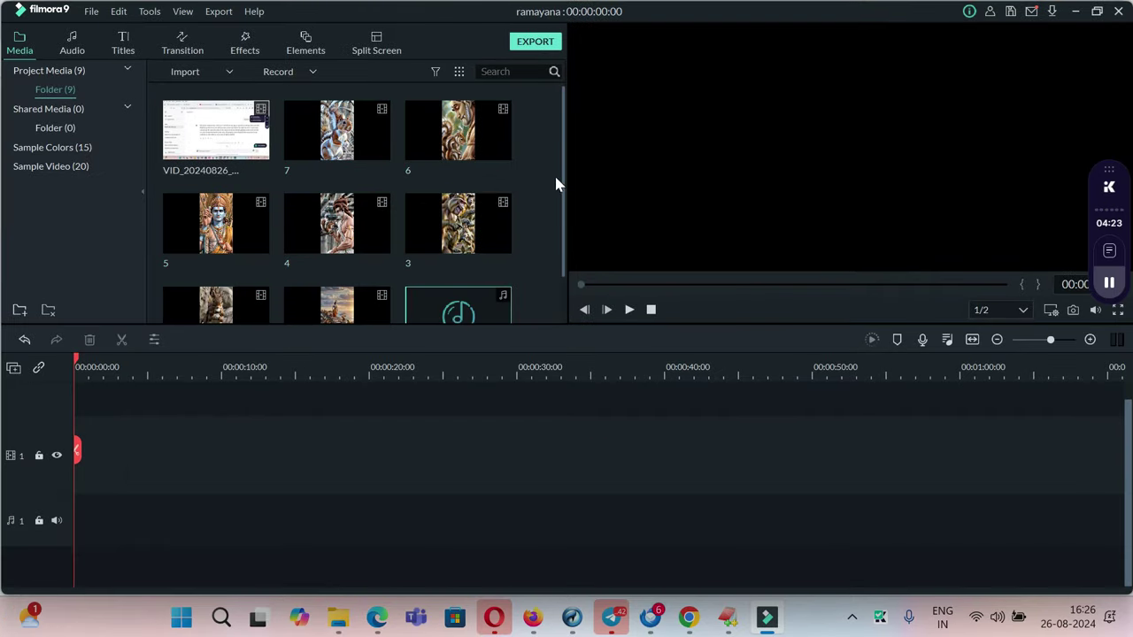
Place clips 1 to 7 in order on the video track and add the voiceover MP3 at the start of the audio track
scroll(536, 175, down, 2)
drag(359, 257, 102, 453)
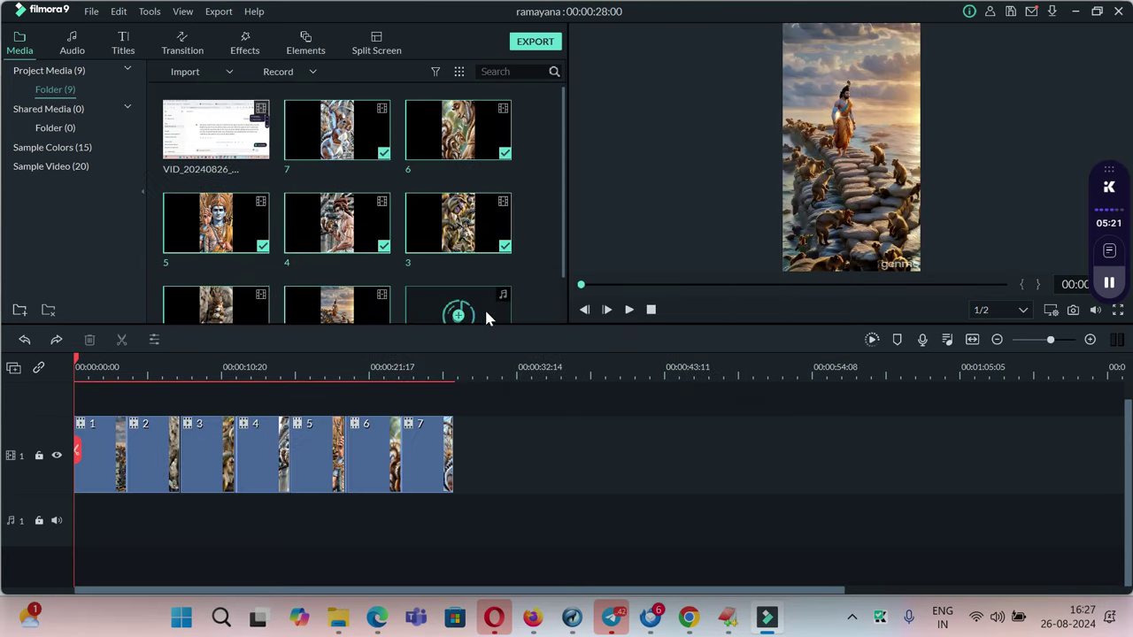
drag(485, 307, 47, 528)
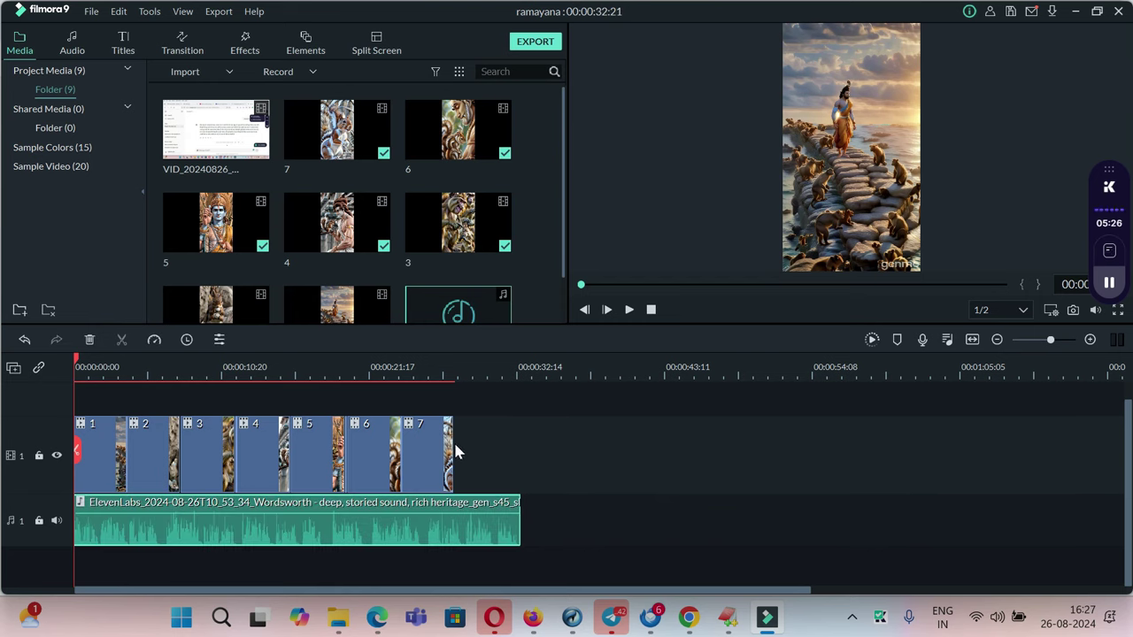
Split the voiceover at about 6 seconds, over the middle of clip 2
drag(460, 373, 927, 391)
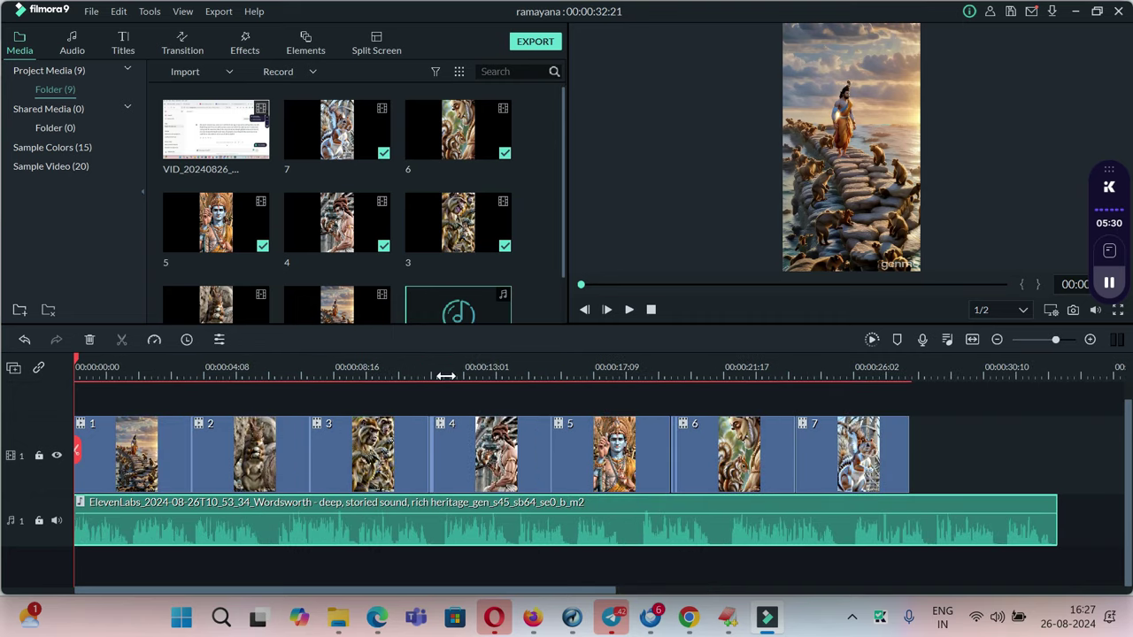
click(476, 454)
click(259, 368)
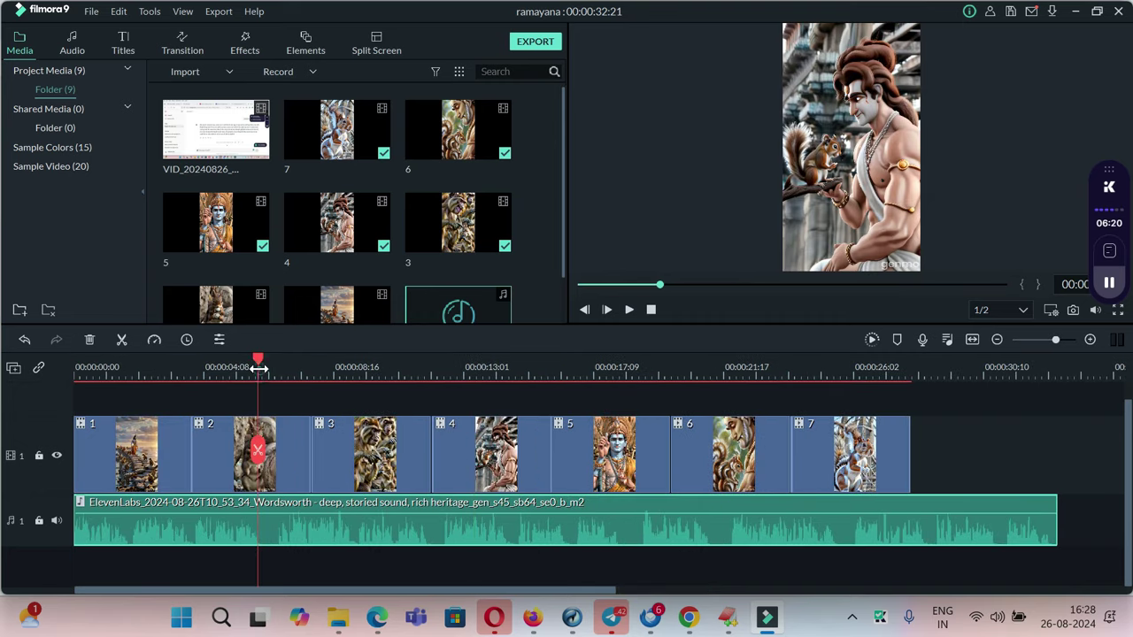
drag(257, 361, 262, 361)
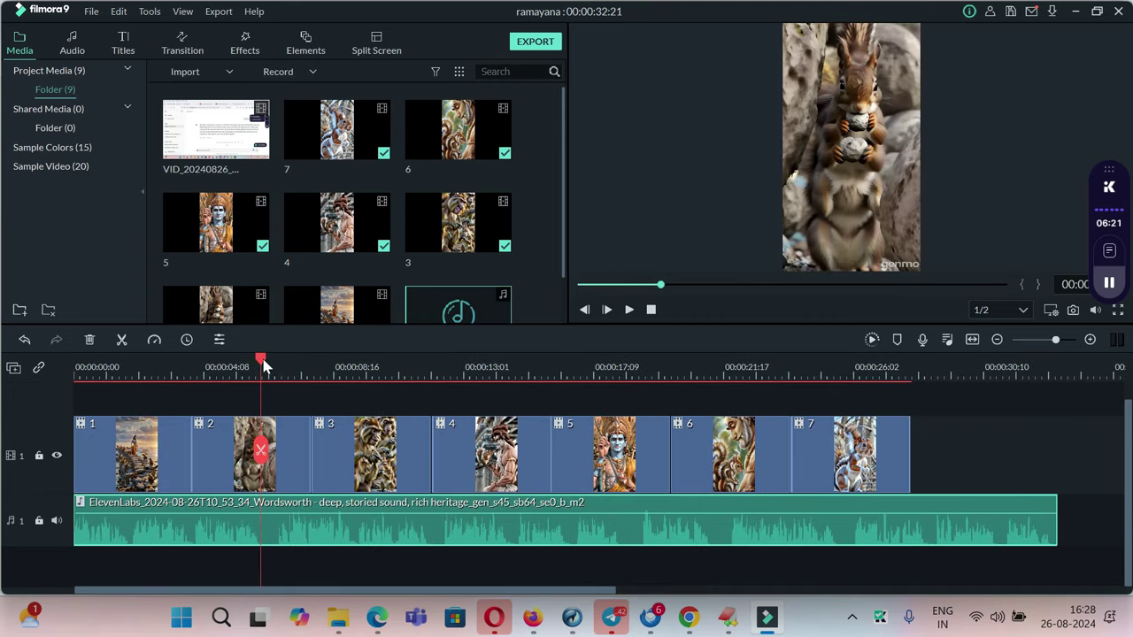
click(121, 340)
Split the voiceover again shortly after the first cut, delete the short piece between, and close the gap
click(278, 375)
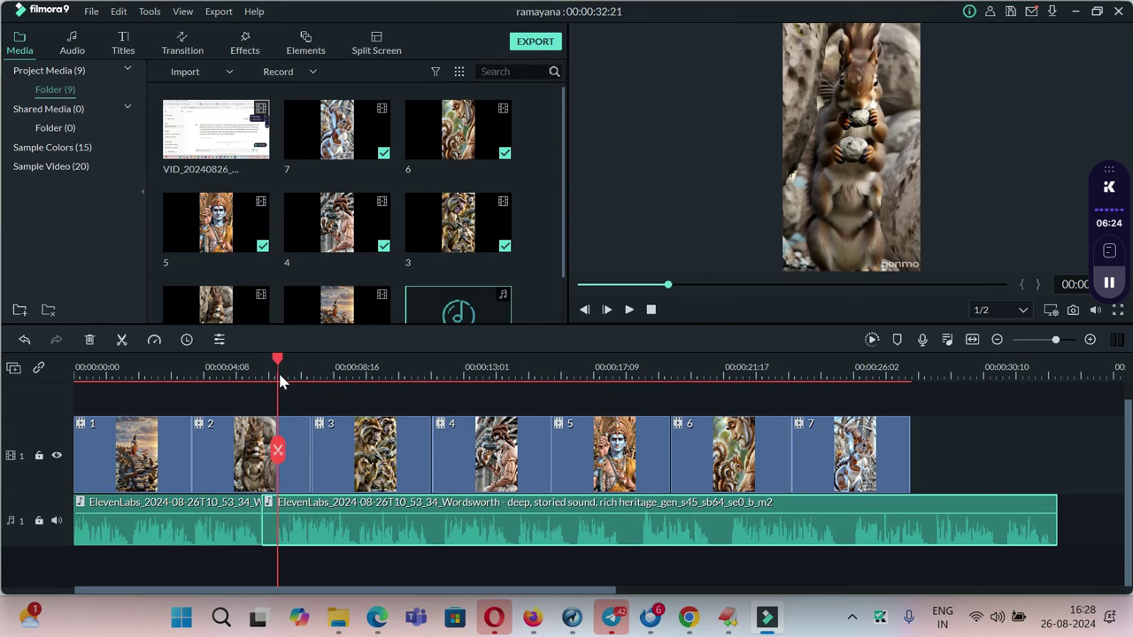
drag(273, 363, 271, 363)
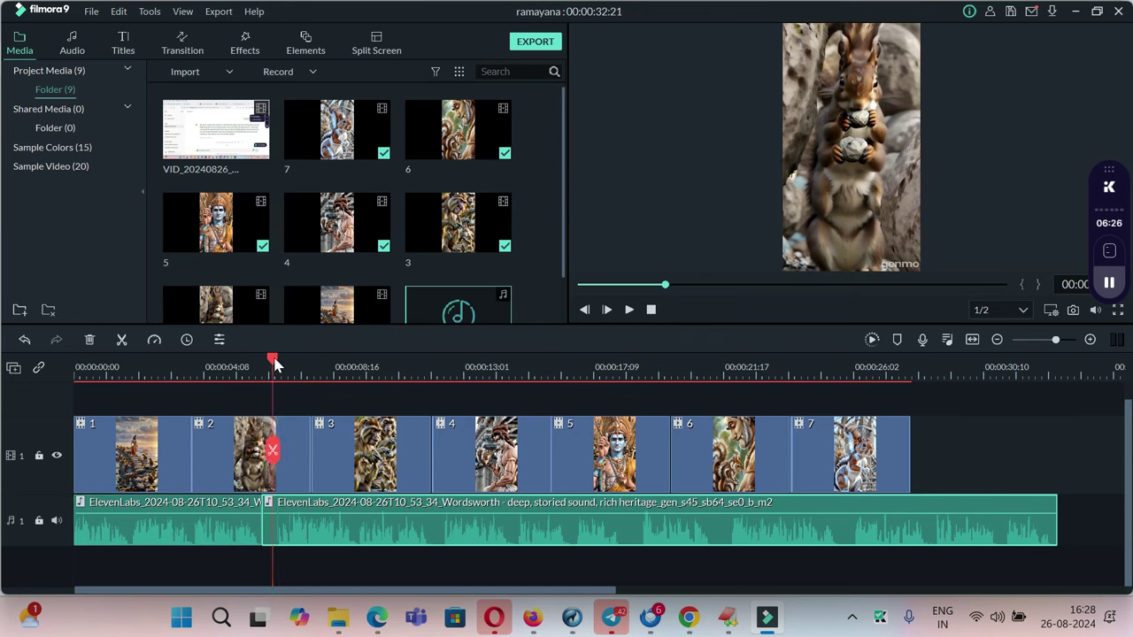
click(121, 340)
click(263, 531)
click(270, 534)
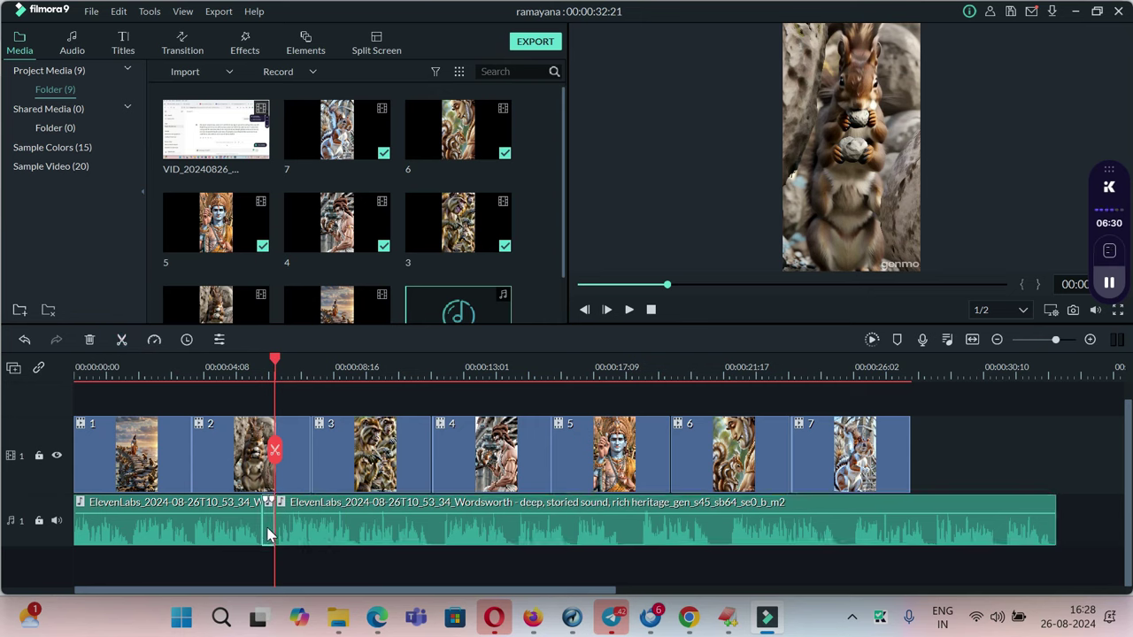
key(Delete)
drag(276, 531, 299, 534)
Split the voiceover at about 11.5 and 12 seconds, near the end of clip 3, and remove the short piece between the cuts
click(421, 370)
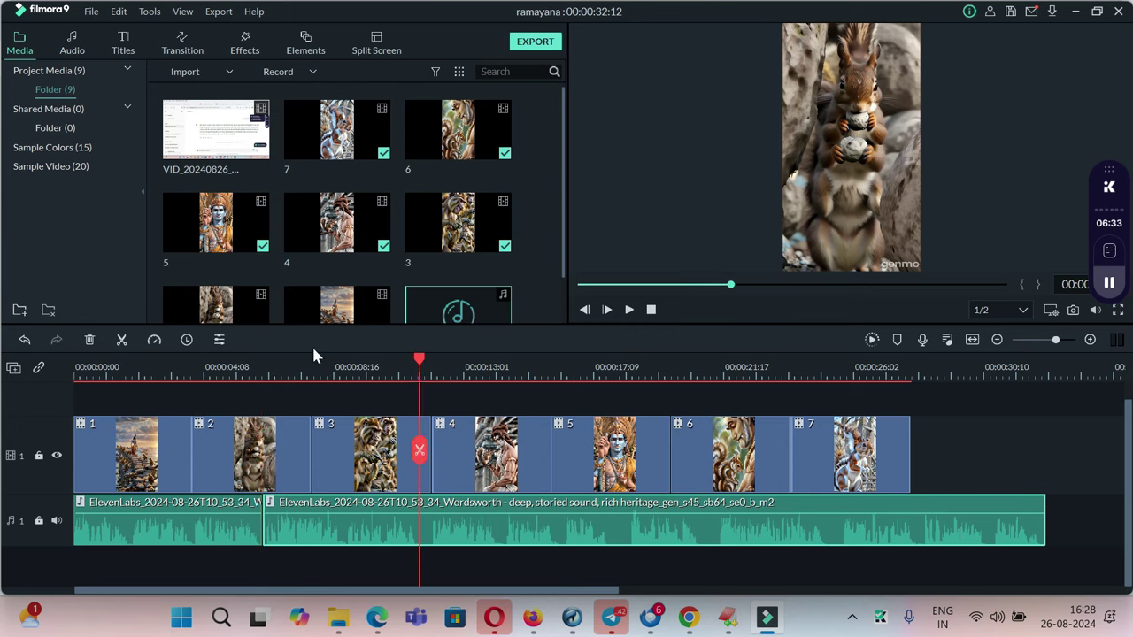
click(122, 340)
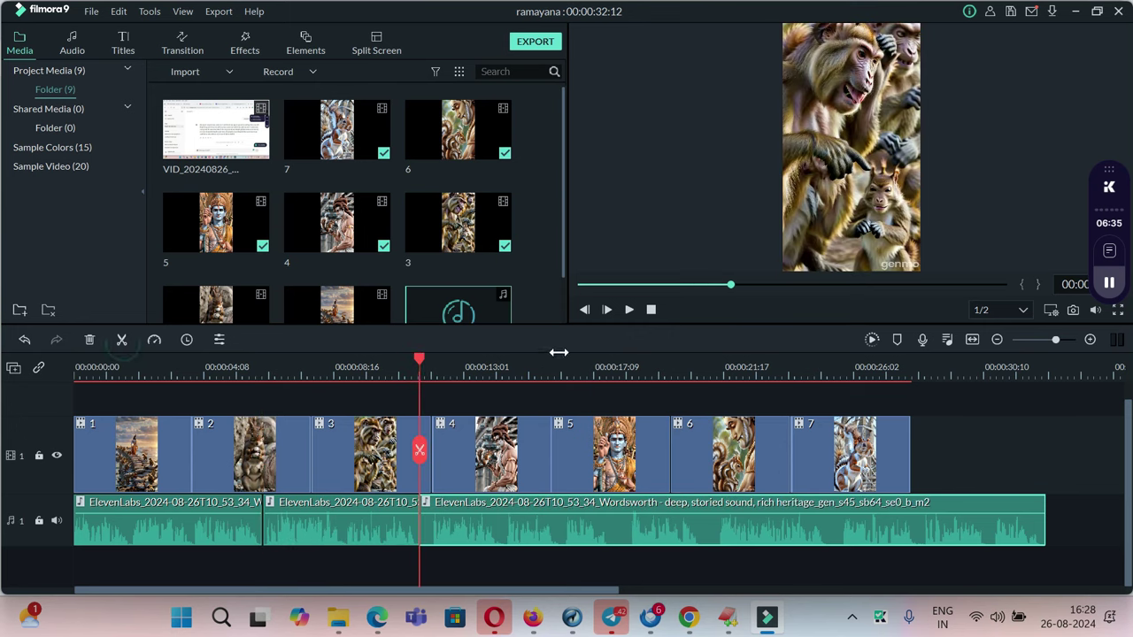
click(438, 370)
click(433, 370)
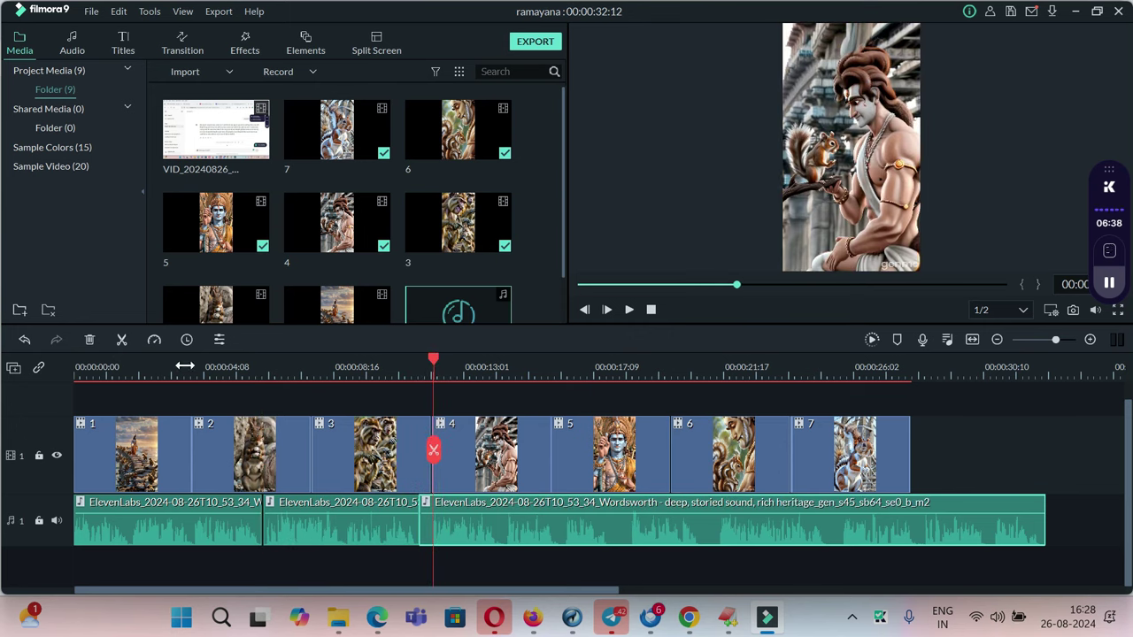
click(122, 340)
click(428, 532)
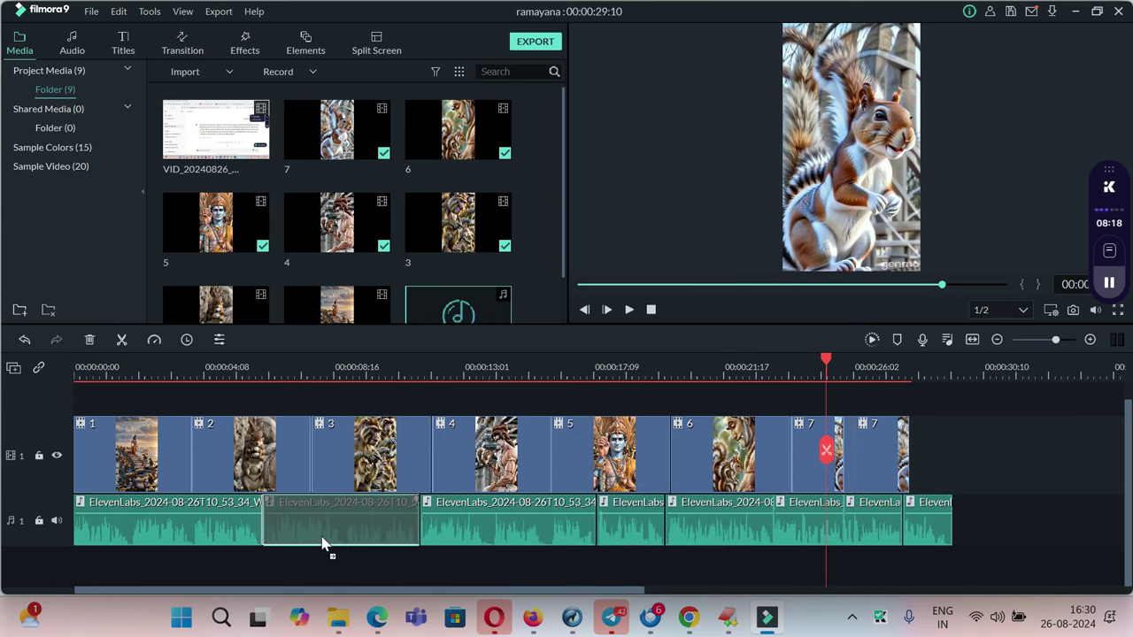
Play the sequence from the beginning through clip 3 to check how the narration matches the clips
click(325, 542)
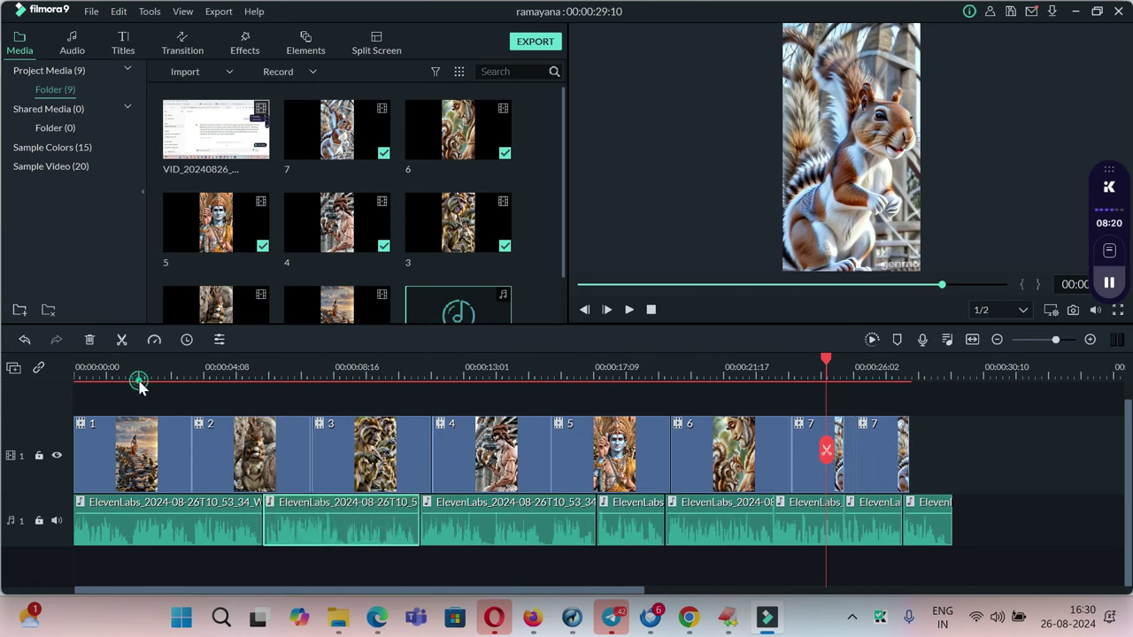
click(133, 371)
key(Home)
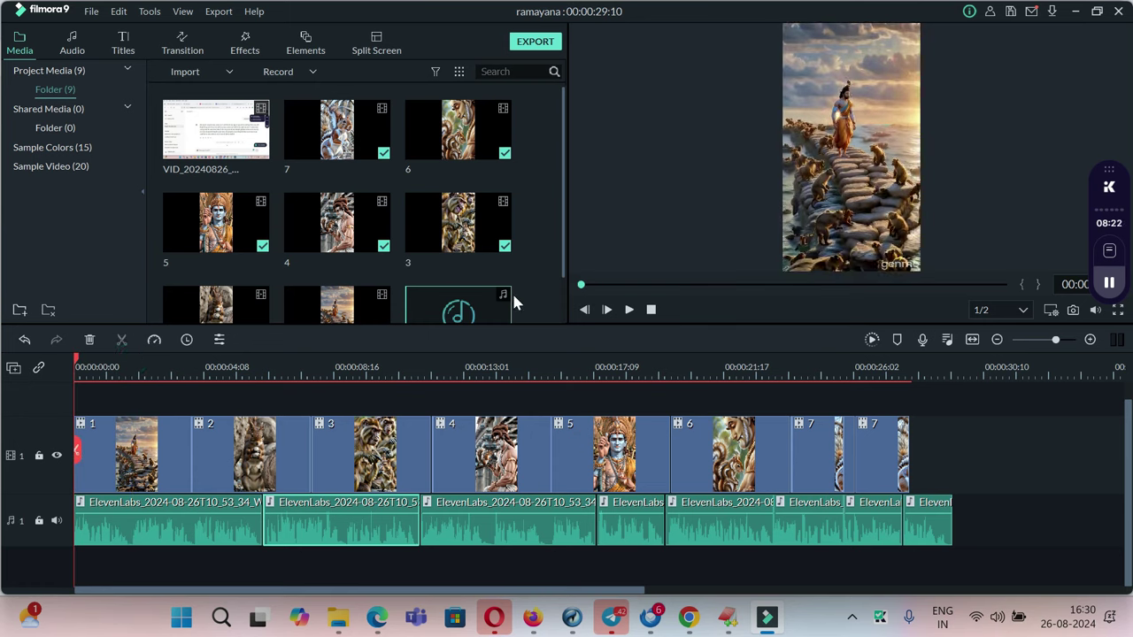
click(629, 310)
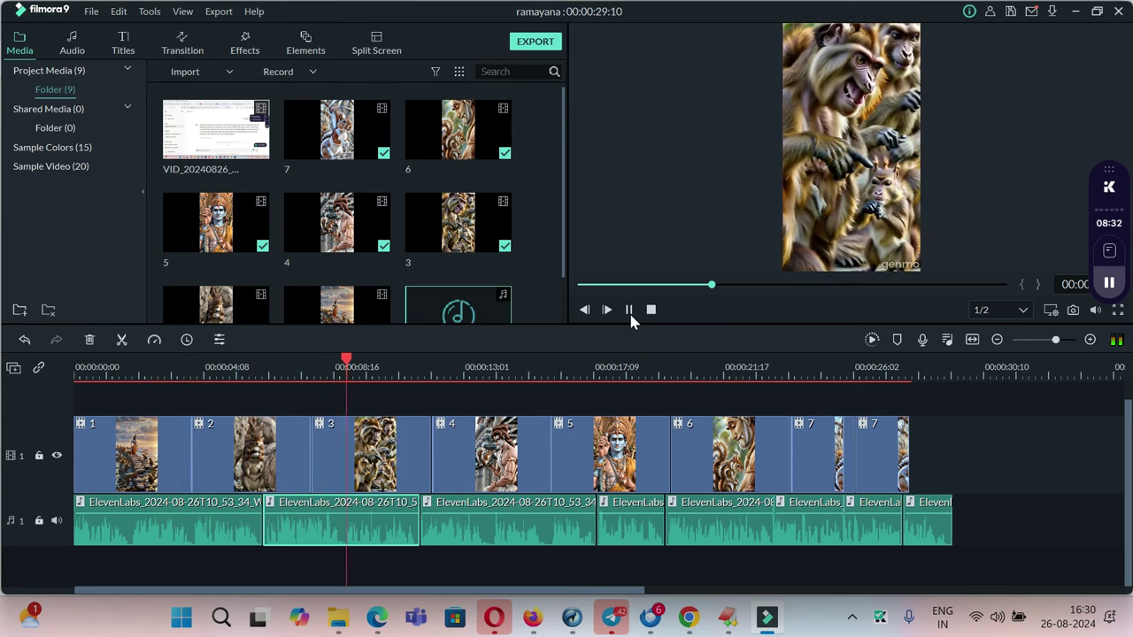
click(632, 320)
click(631, 320)
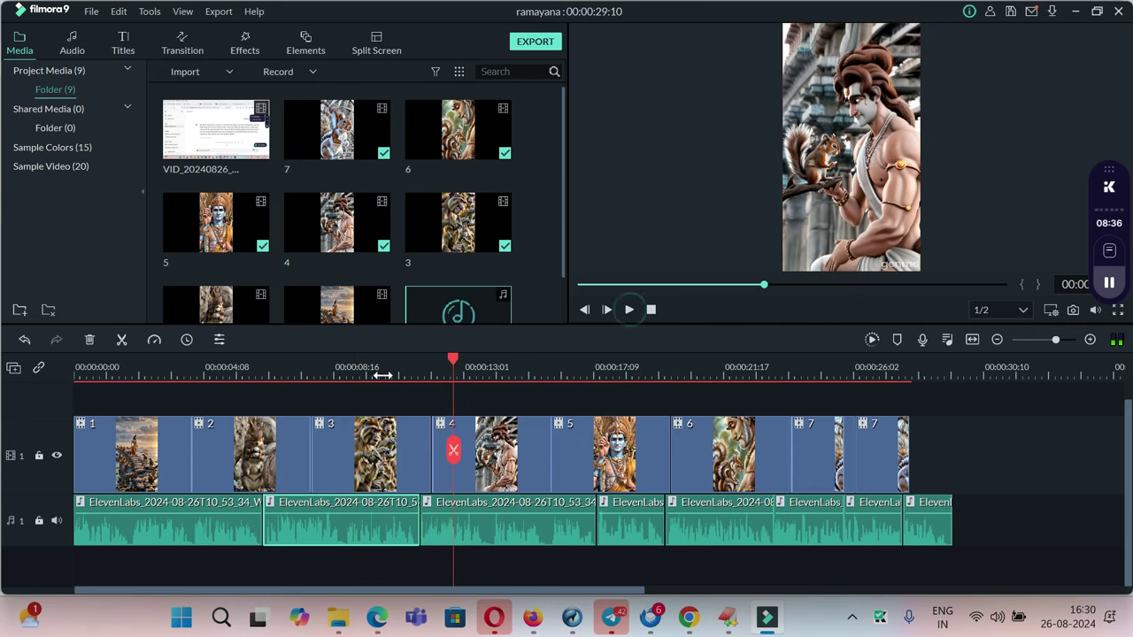
Insert a second copy of clip 1 before clip 2 and trim it to the end of the first voiceover piece
click(396, 373)
drag(115, 366, 43, 362)
click(630, 312)
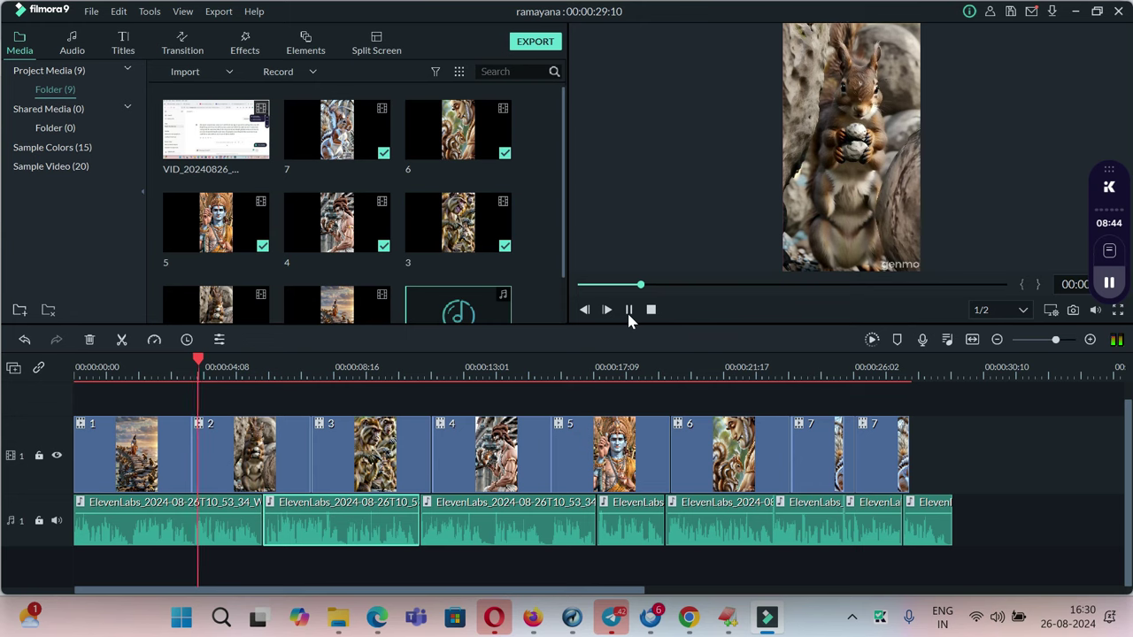
click(628, 311)
click(232, 453)
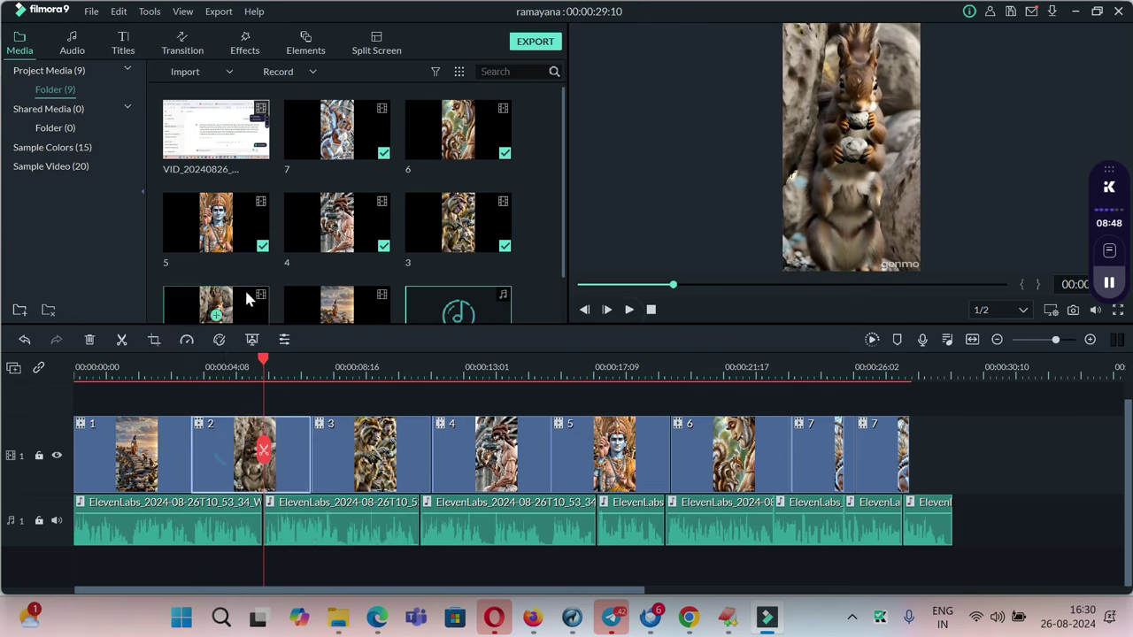
scroll(255, 245, down, 1)
drag(337, 256, 193, 454)
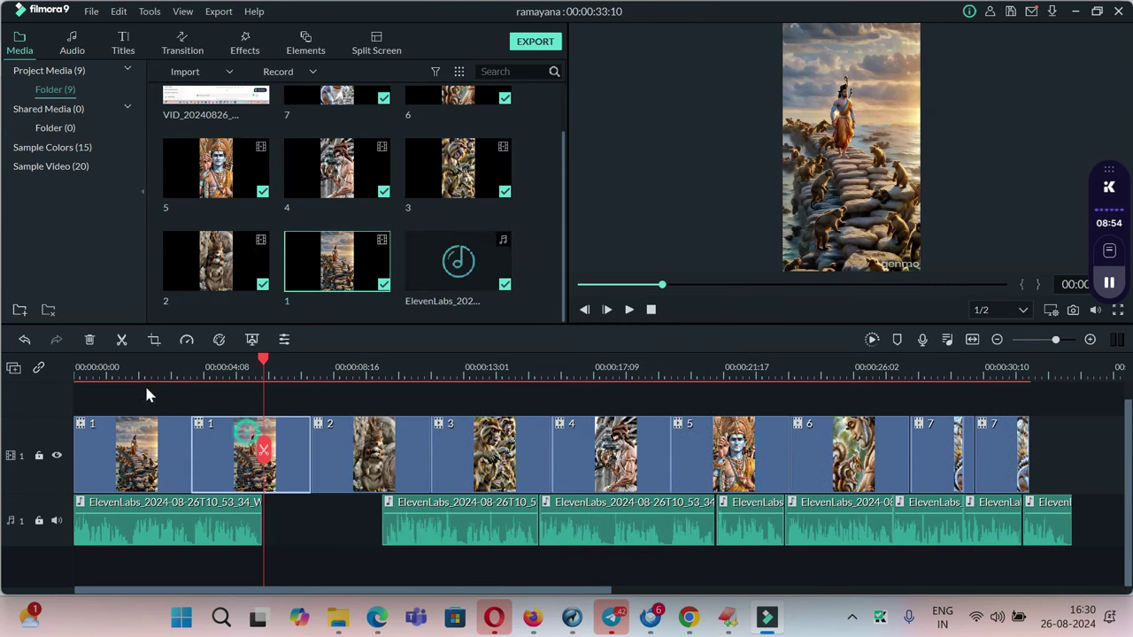
click(121, 342)
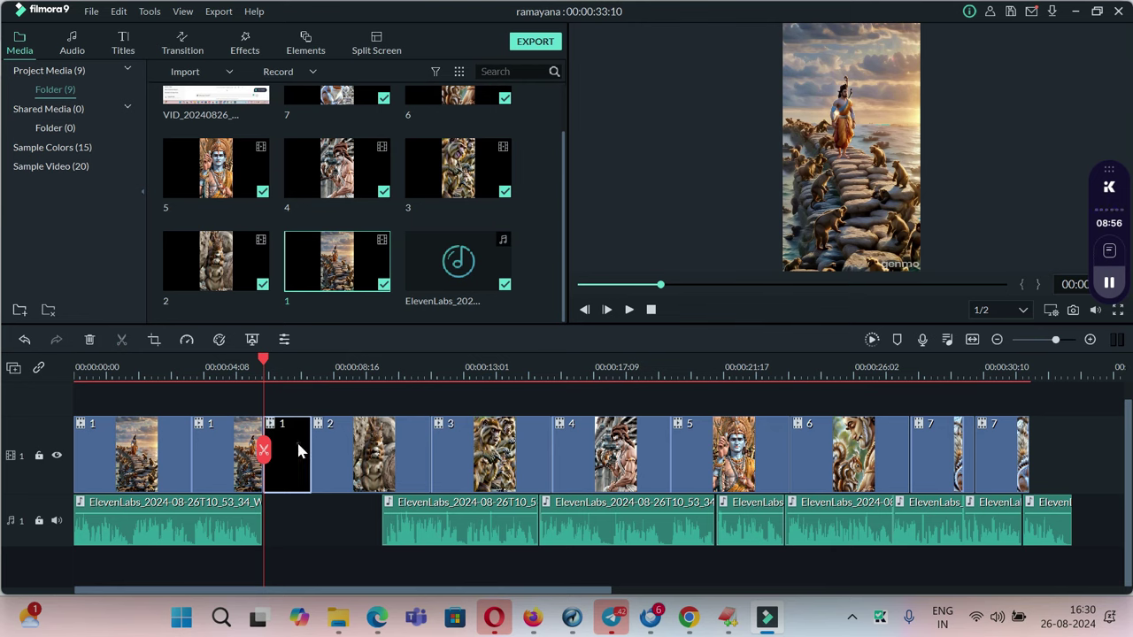
key(Delete)
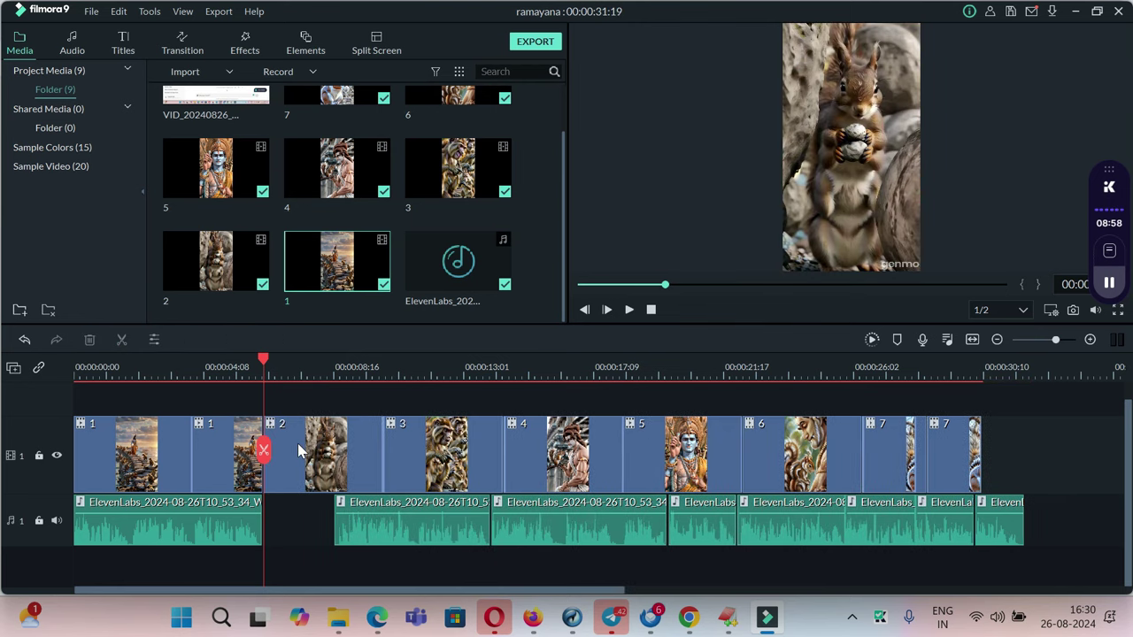
Move the second voiceover piece directly after the first and play through to its end
drag(406, 546, 334, 549)
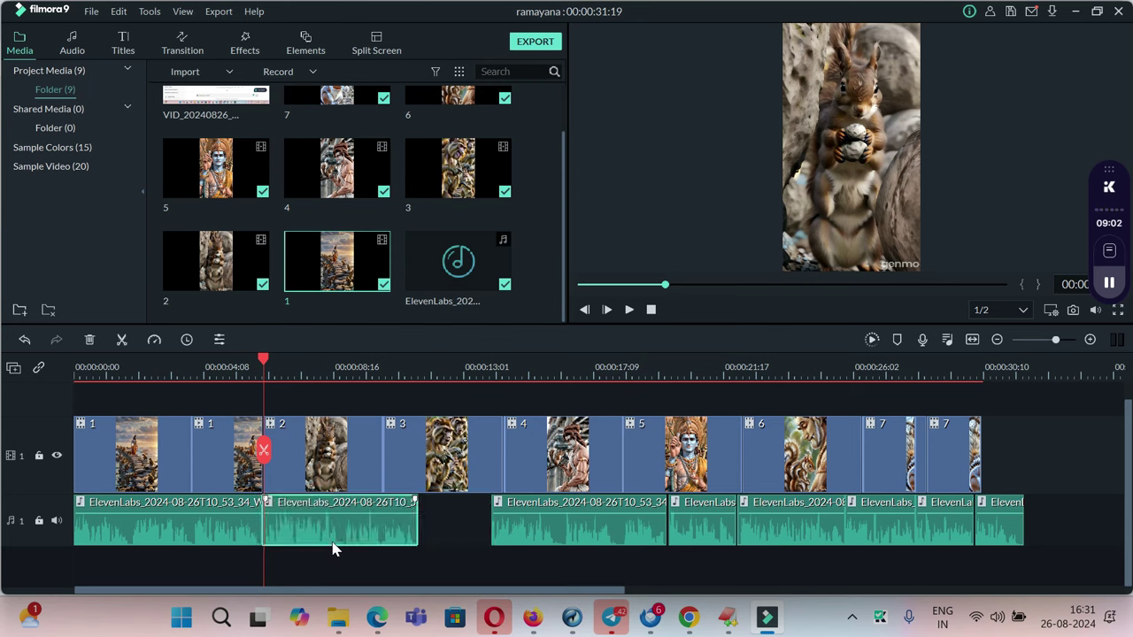
click(628, 311)
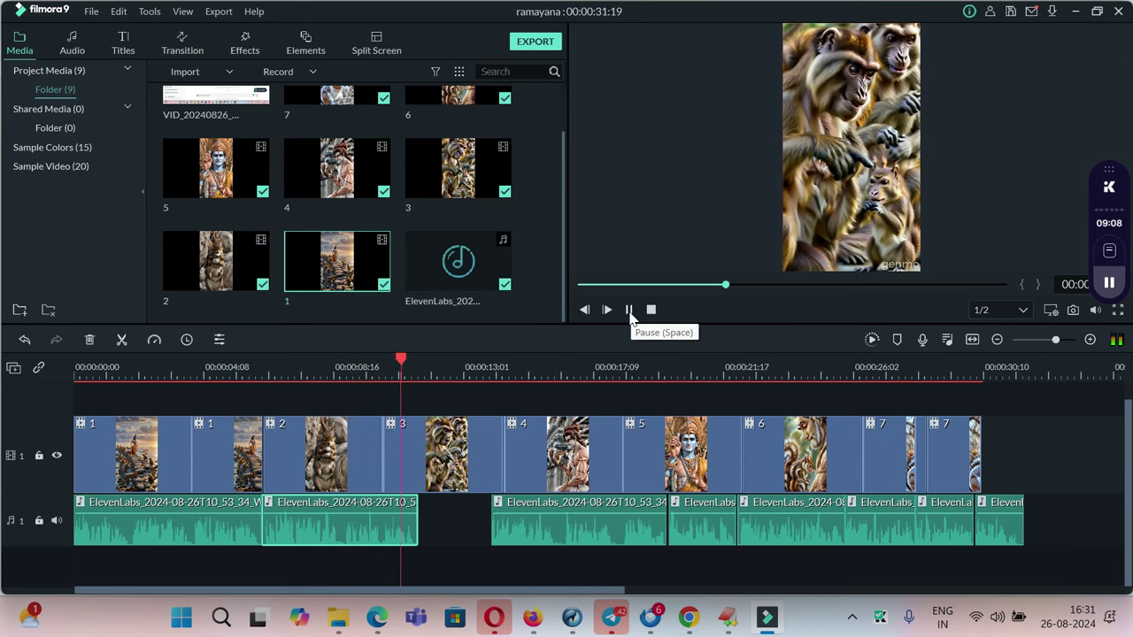
click(628, 310)
Insert a second copy of clip 2 before clip 3 and trim it to the end of the second voiceover piece
click(413, 444)
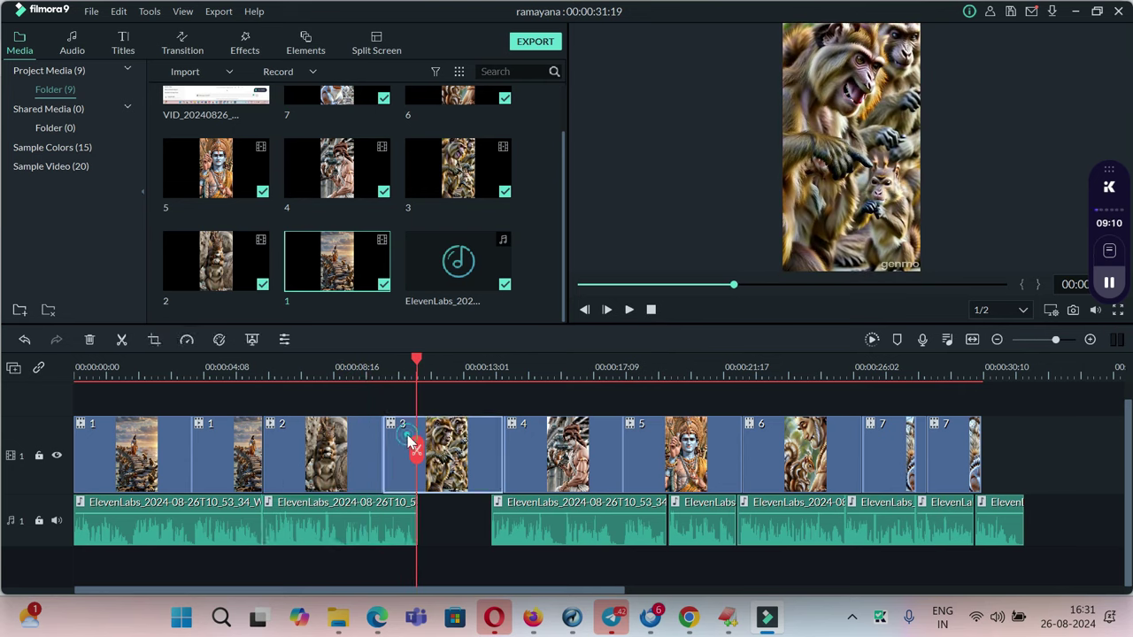
drag(258, 256, 385, 447)
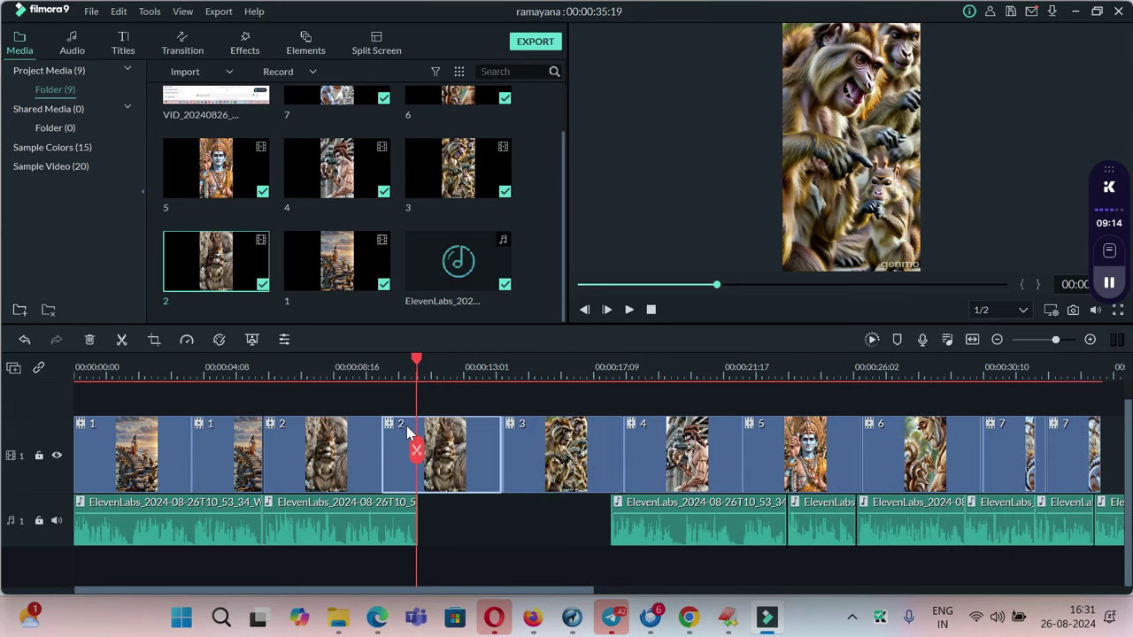
click(401, 426)
click(122, 340)
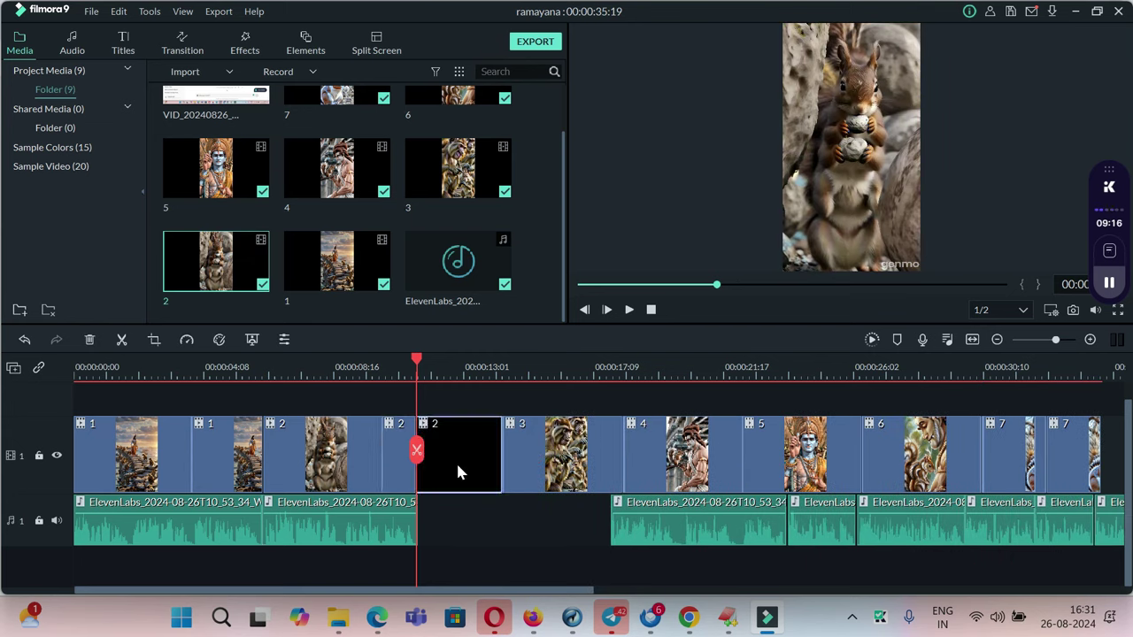
key(Delete)
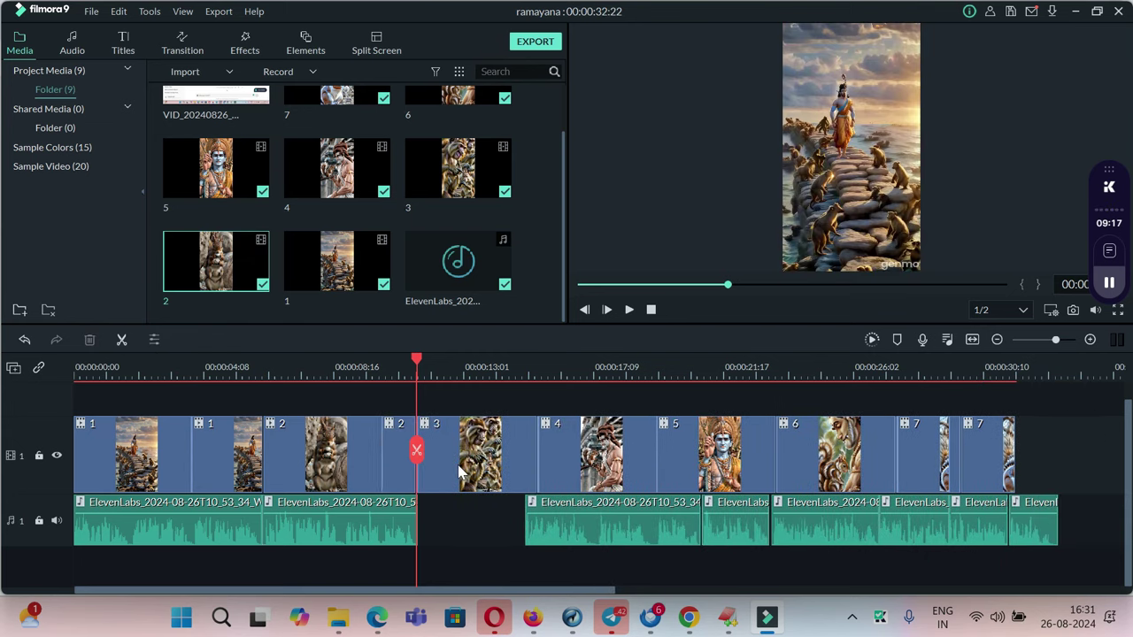
Move the third voiceover piece directly after the second on the audio track
click(628, 310)
click(627, 310)
drag(580, 529, 471, 543)
click(403, 364)
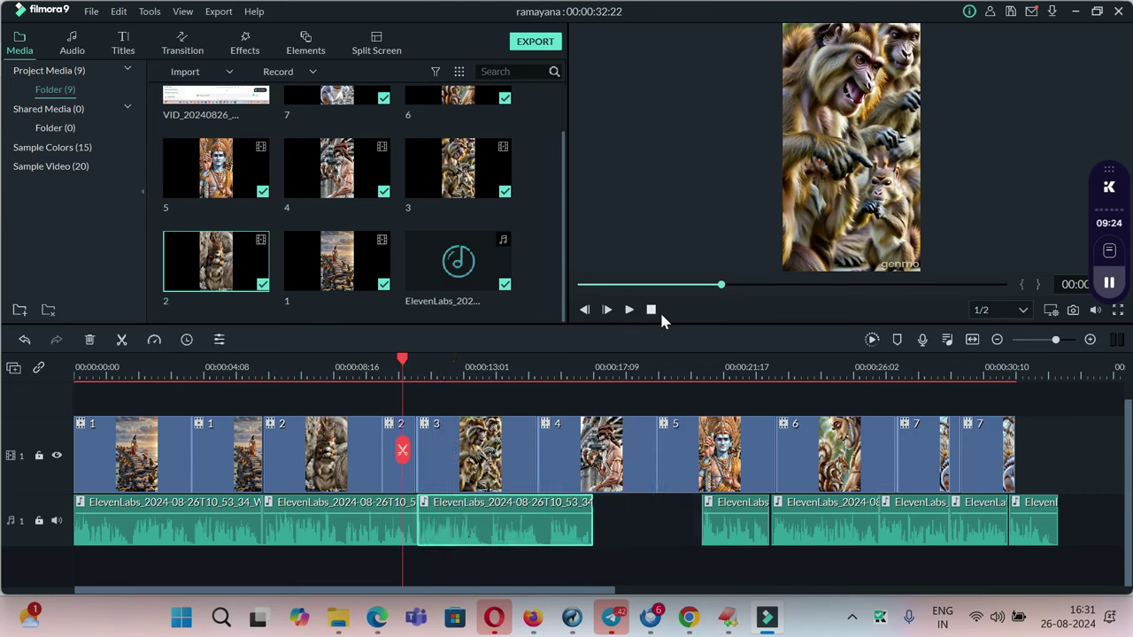
Play the third voiceover piece up to the start of clip 4 and insert a second copy of clip 3 there
click(628, 310)
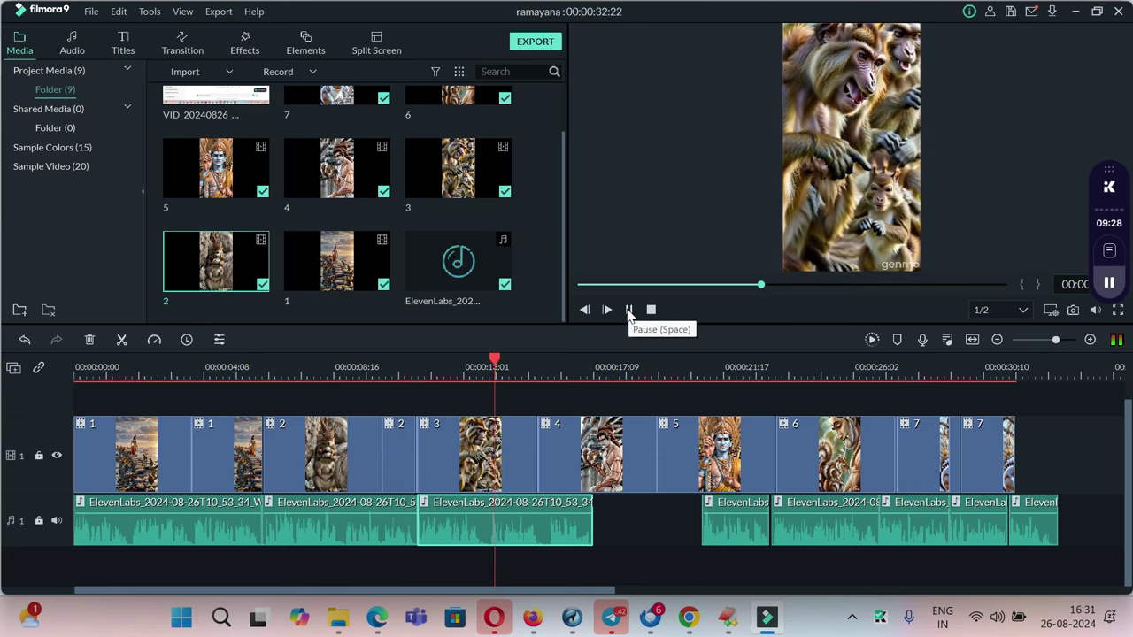
click(628, 311)
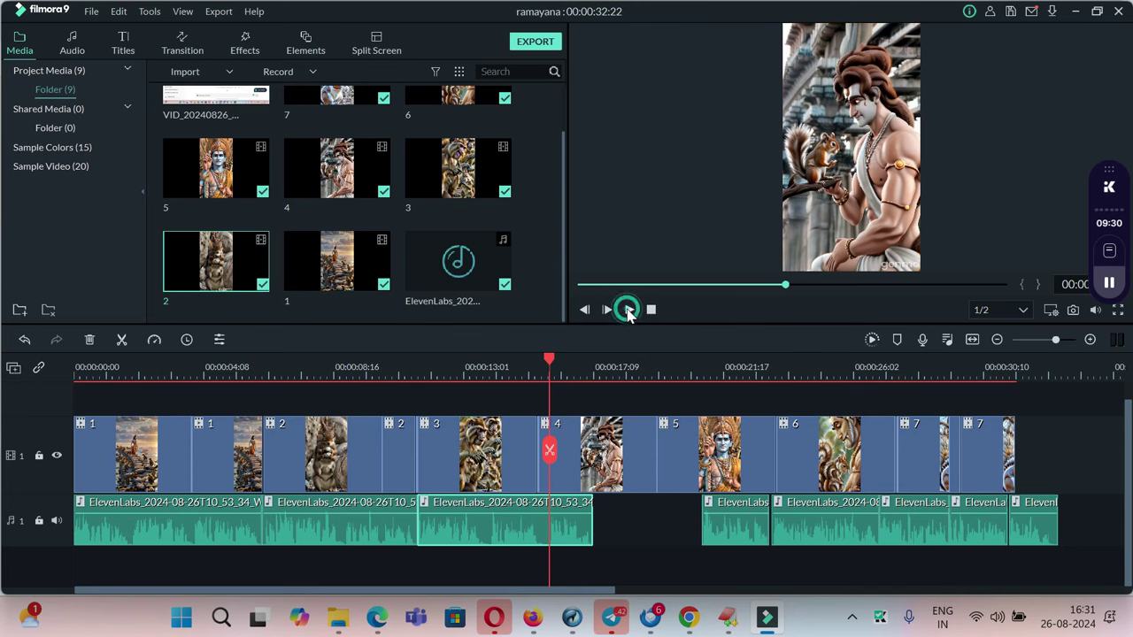
click(575, 447)
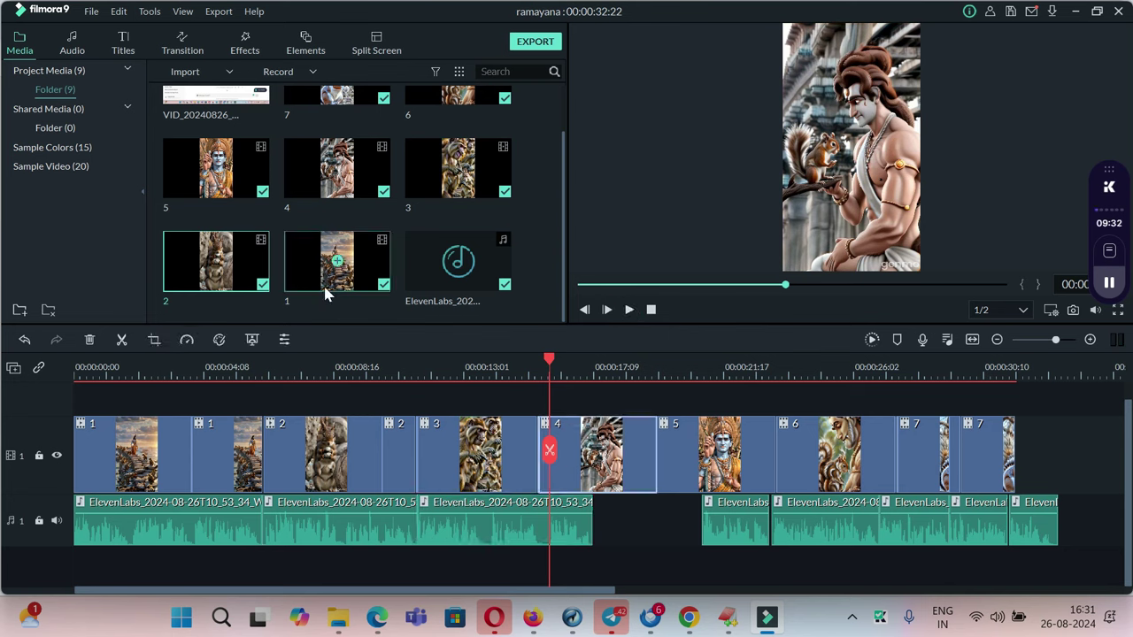
drag(473, 182, 542, 462)
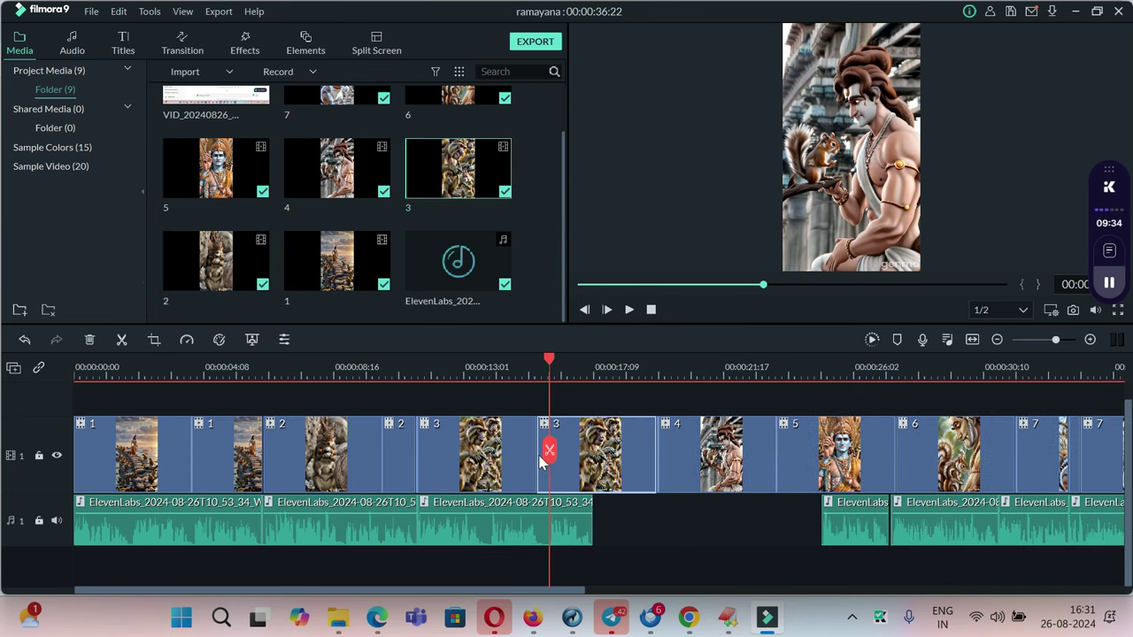
click(124, 342)
key(Delete)
key(space)
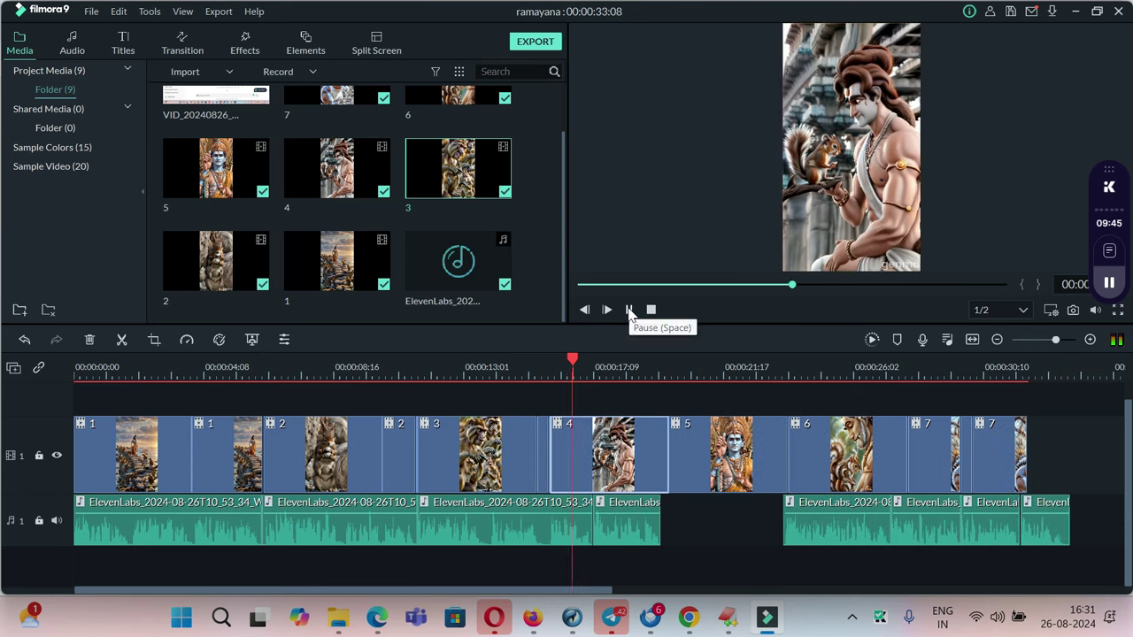
click(559, 427)
click(511, 447)
click(629, 310)
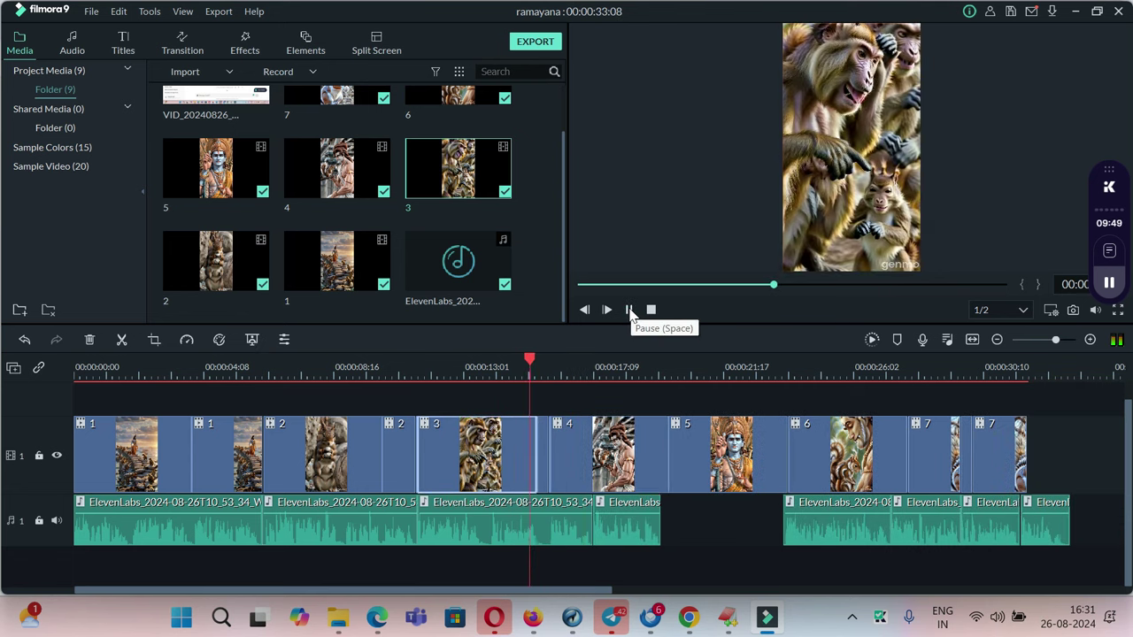
key(ctrl+z)
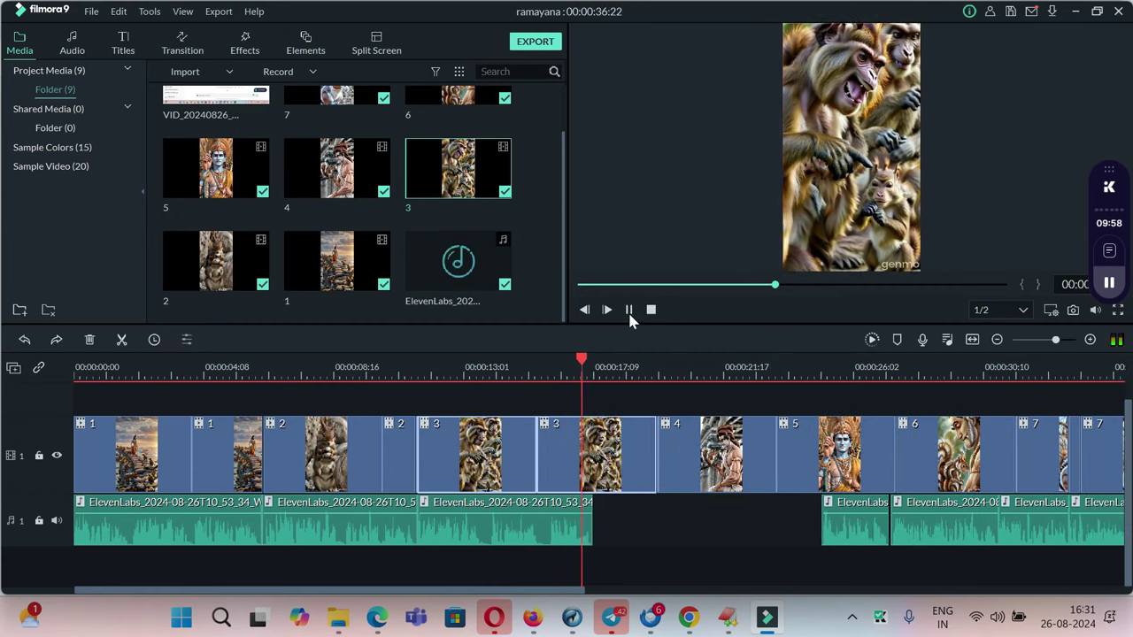
Move the fourth voiceover piece directly after the third and trim the second copy of clip 3 at about 17 seconds
drag(828, 522, 598, 361)
click(580, 427)
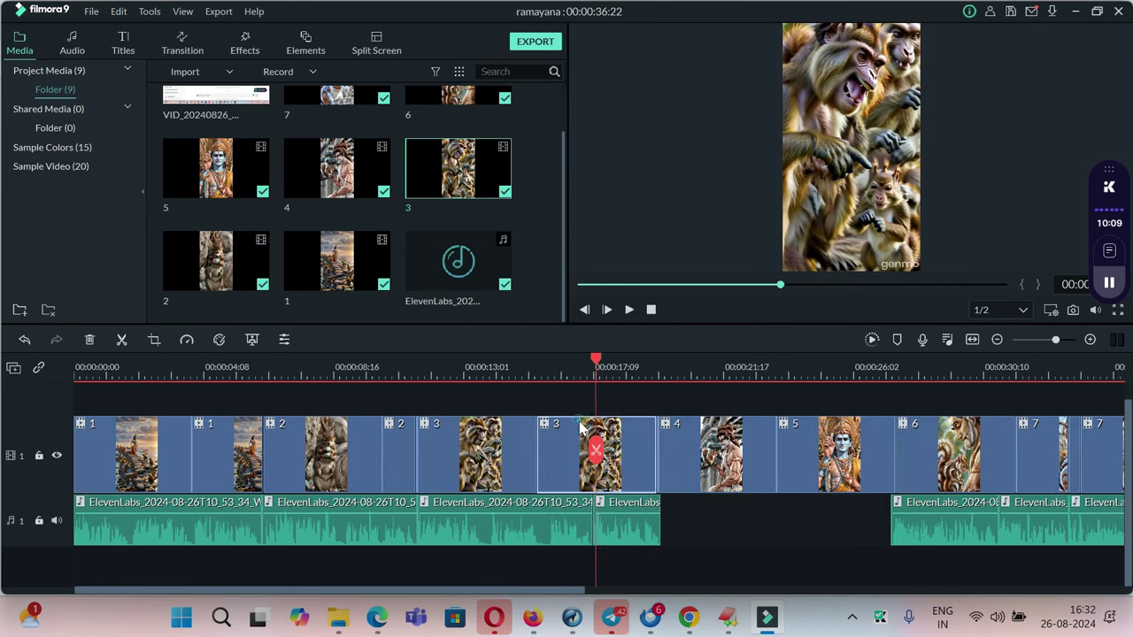
click(123, 340)
key(Delete)
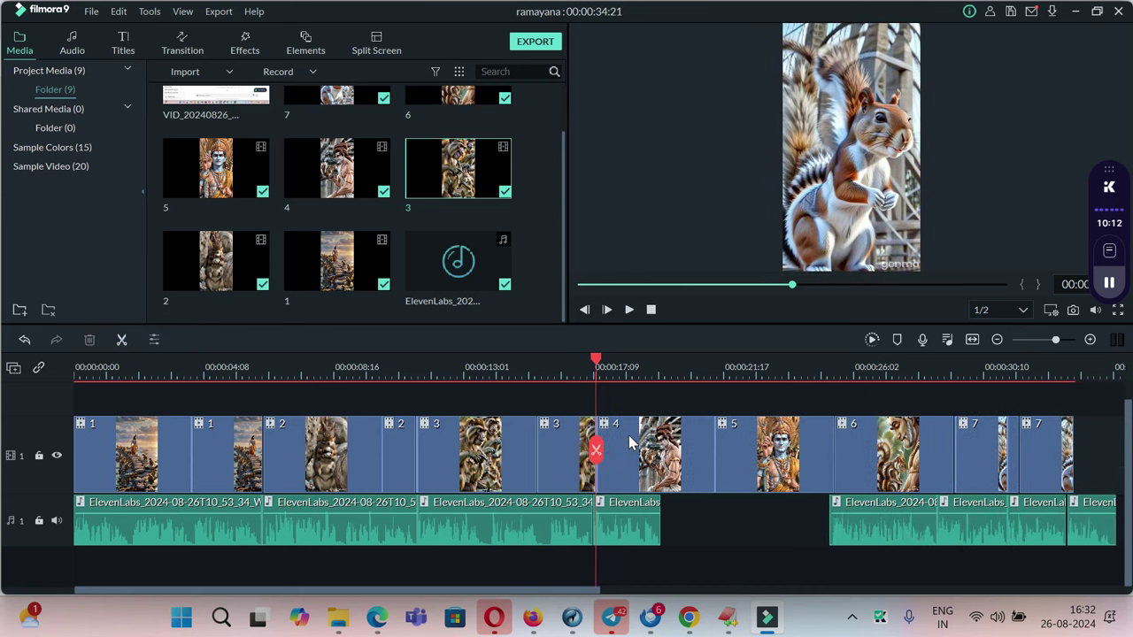
Move clips 5 to 7 farther along the video track and place the fifth voiceover piece directly after the fourth
drag(602, 487, 696, 468)
key(space)
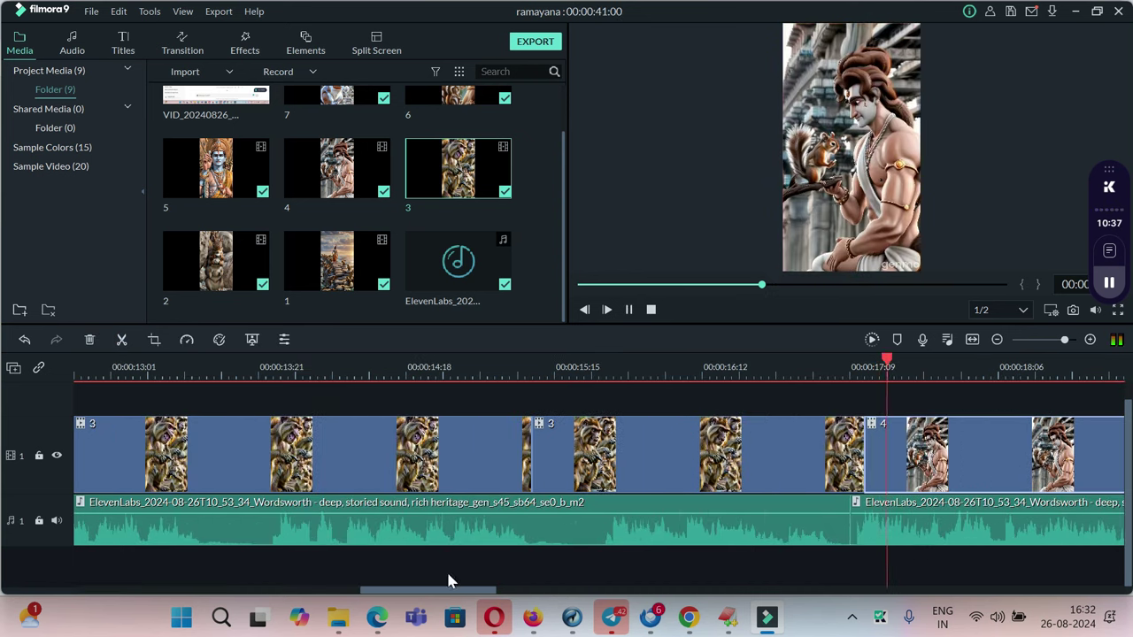
drag(431, 599, 451, 594)
drag(498, 591, 519, 591)
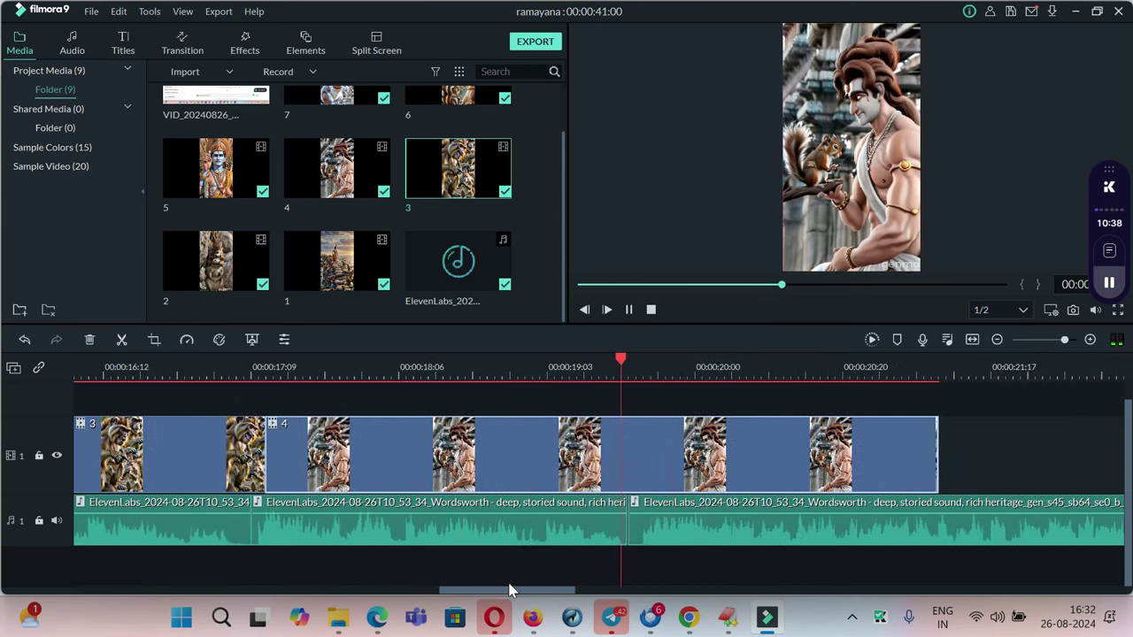
Trim clip 4 to the end of the fourth voiceover piece at about 19 seconds and place clip 5 directly after it
click(628, 309)
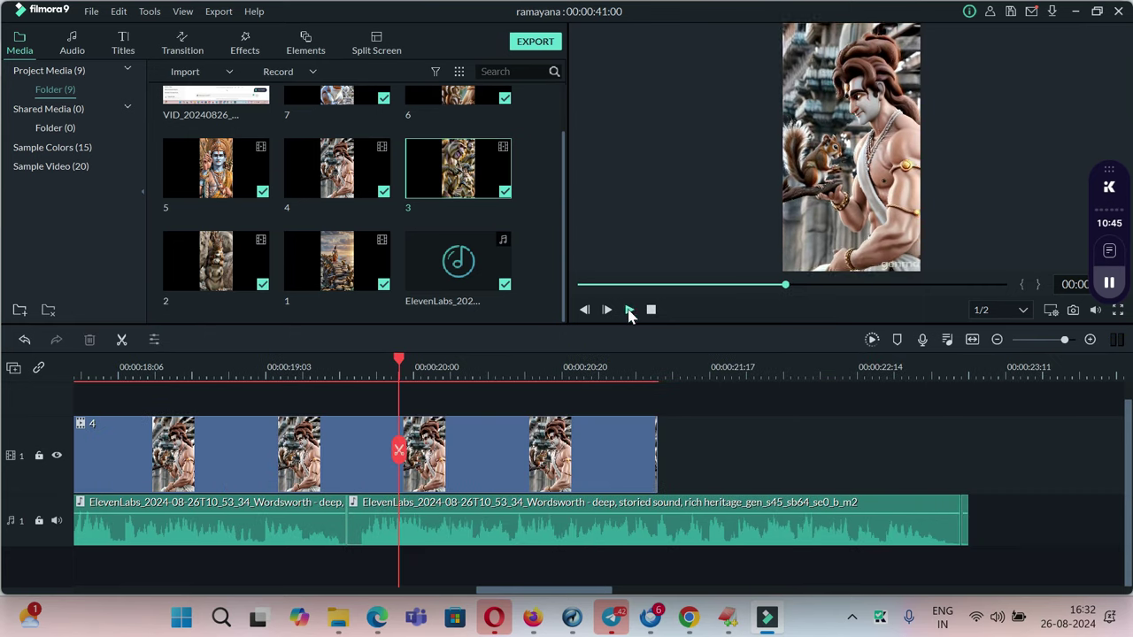
click(629, 309)
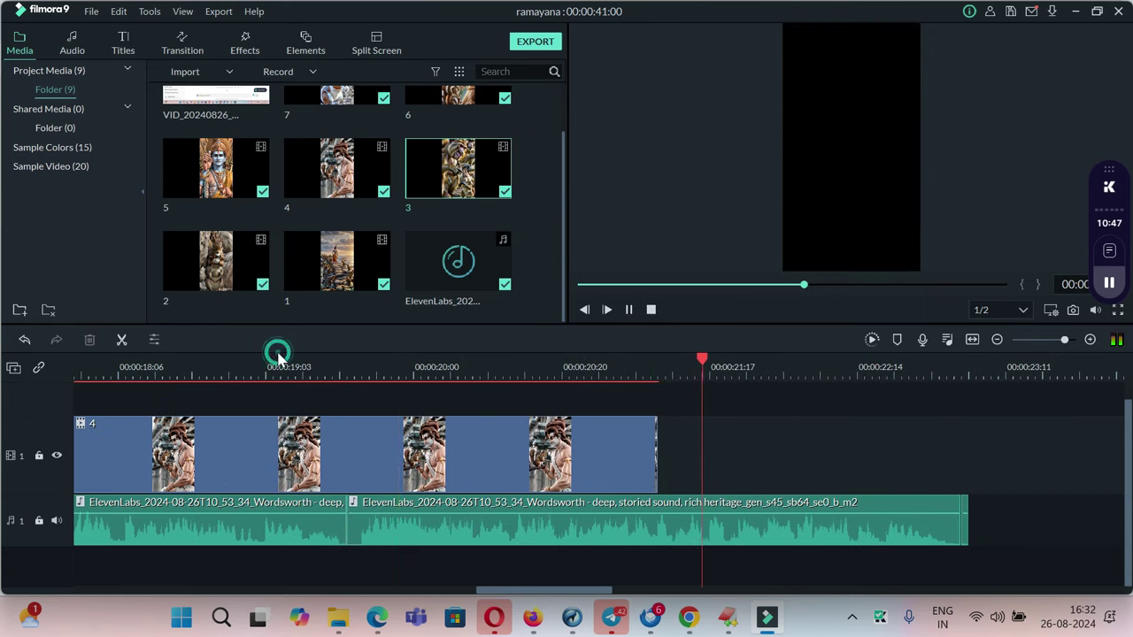
click(629, 309)
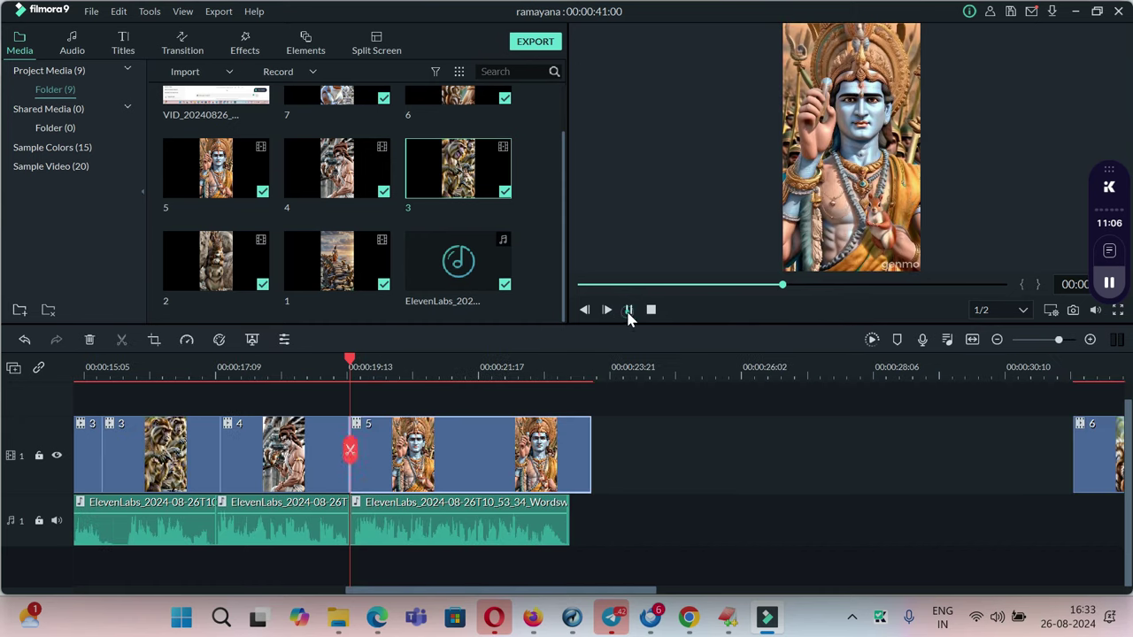
Check clip 5 against its narration, close the gaps between the remaining voiceover pieces, and place clip 6 directly after clip 5
click(628, 309)
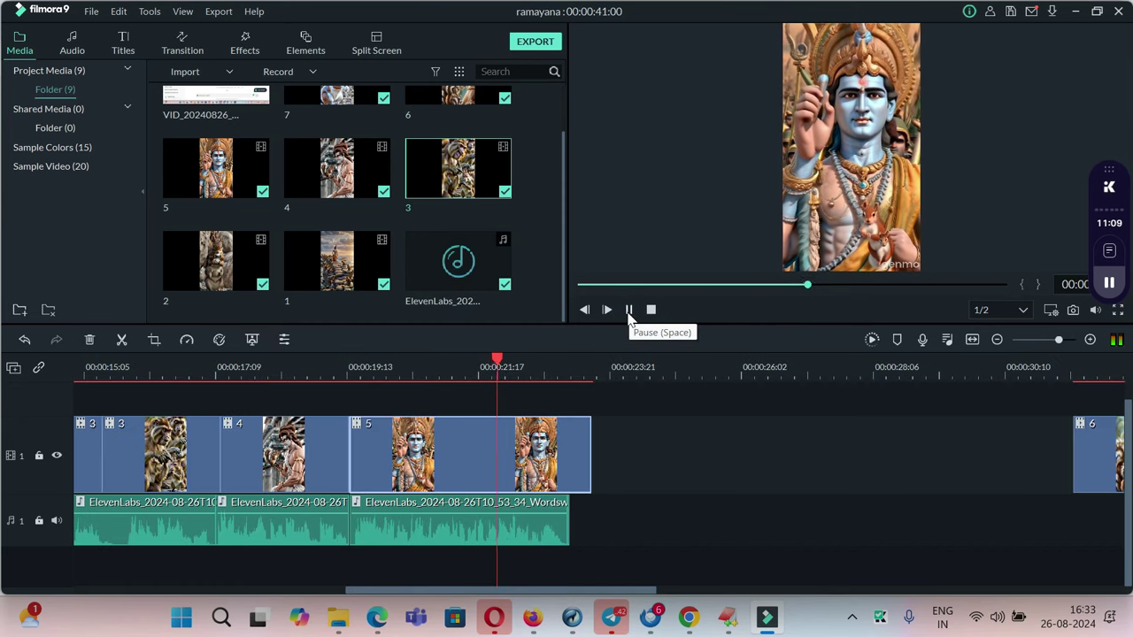
click(629, 310)
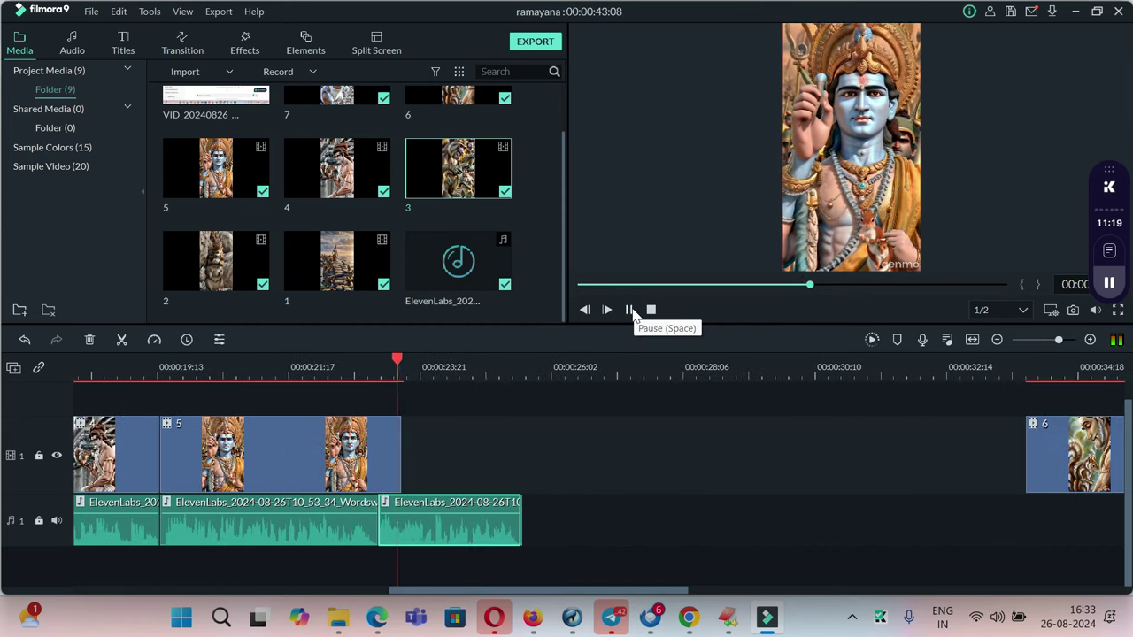
click(630, 310)
click(630, 310)
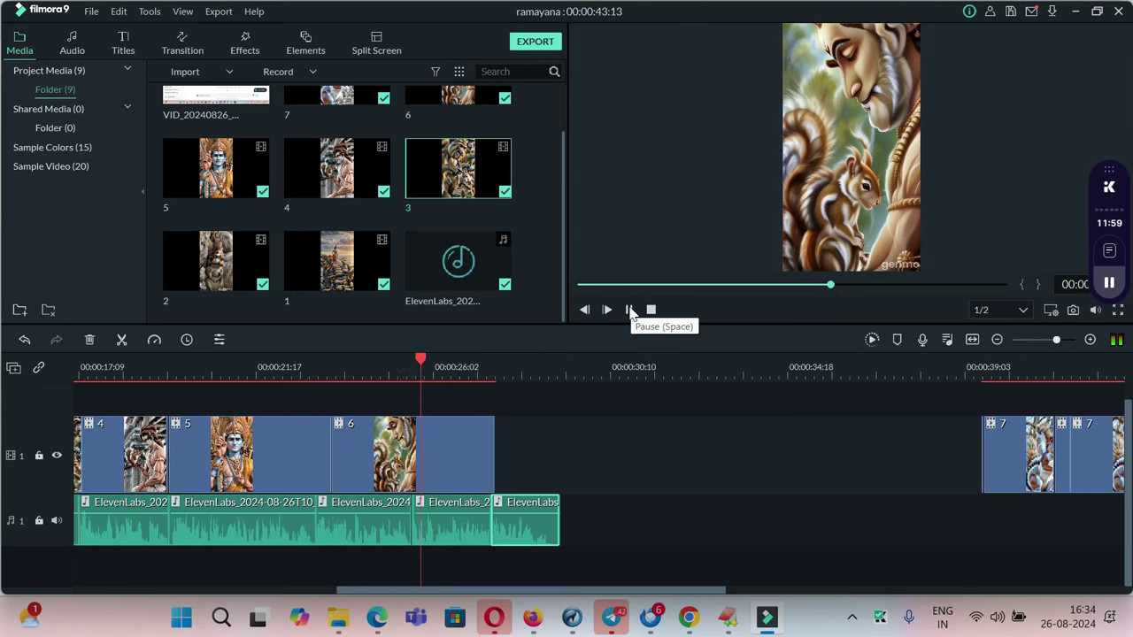
Bring the clip 7 pieces up against clip 6 and return the playhead to the start of the sequence
click(629, 309)
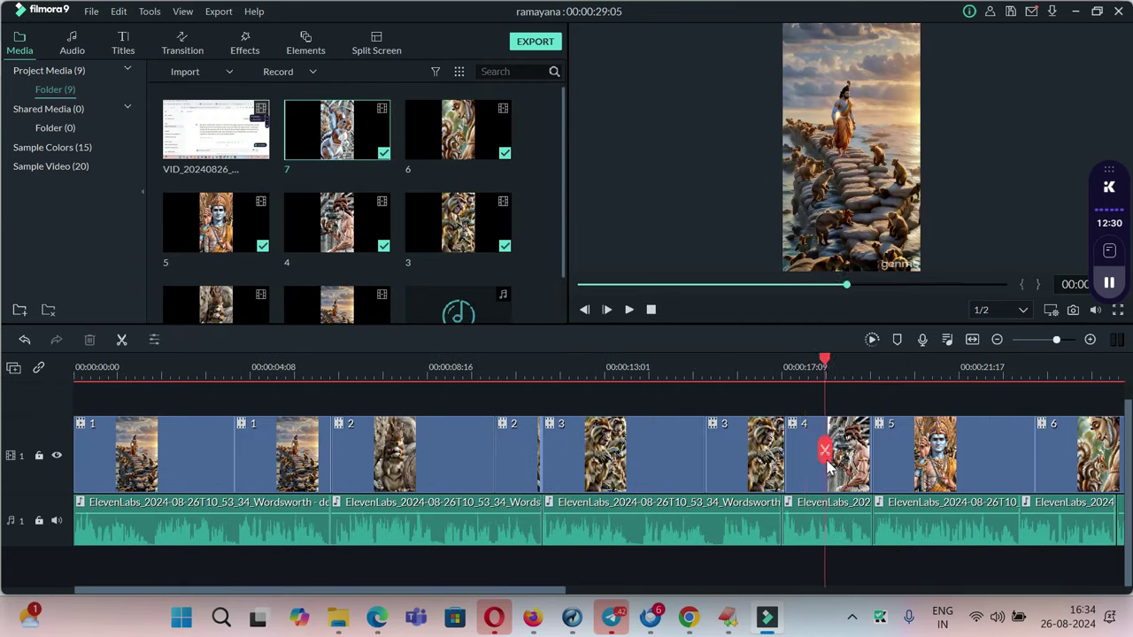
key(Home)
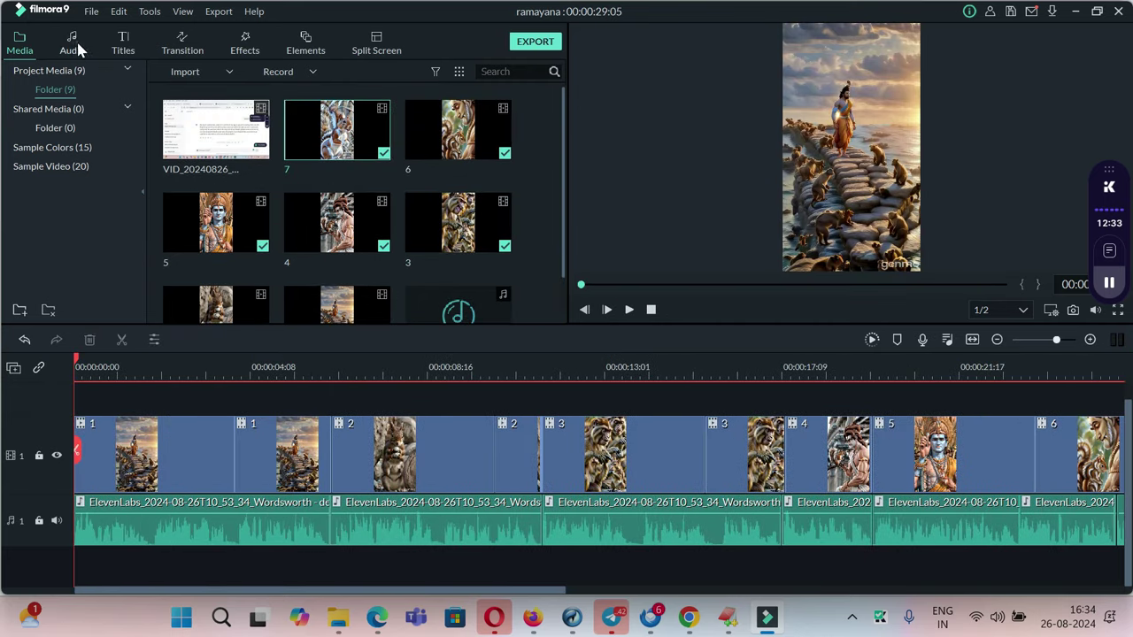
Add the Folk music track Little Maps - Out The Blue beneath the voiceover, starting at the beginning of the sequence
click(74, 44)
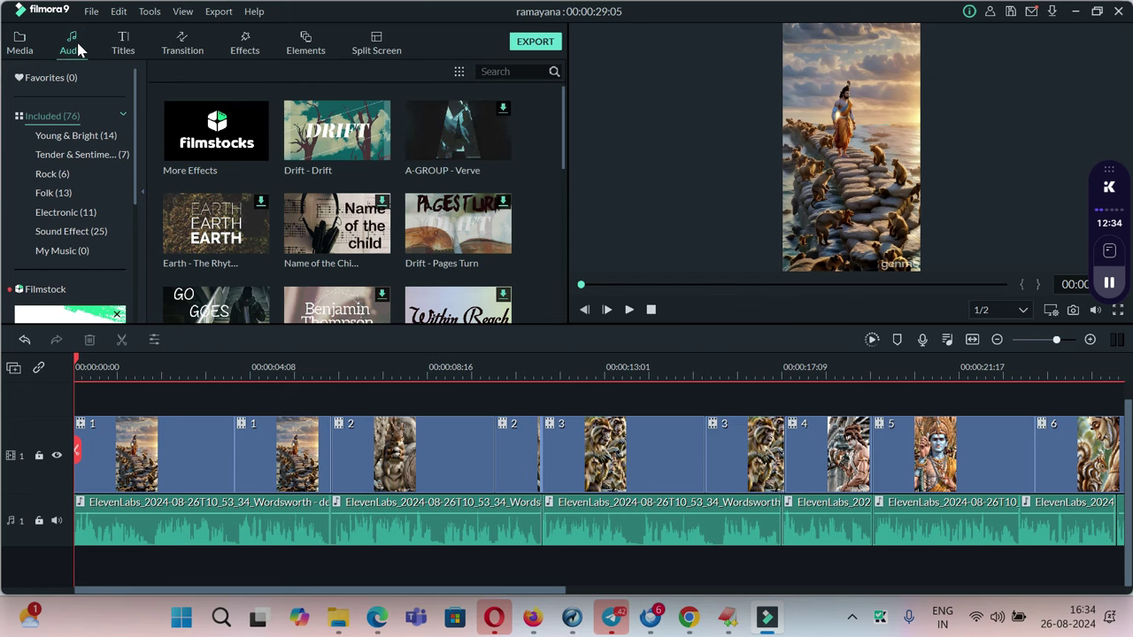
click(216, 227)
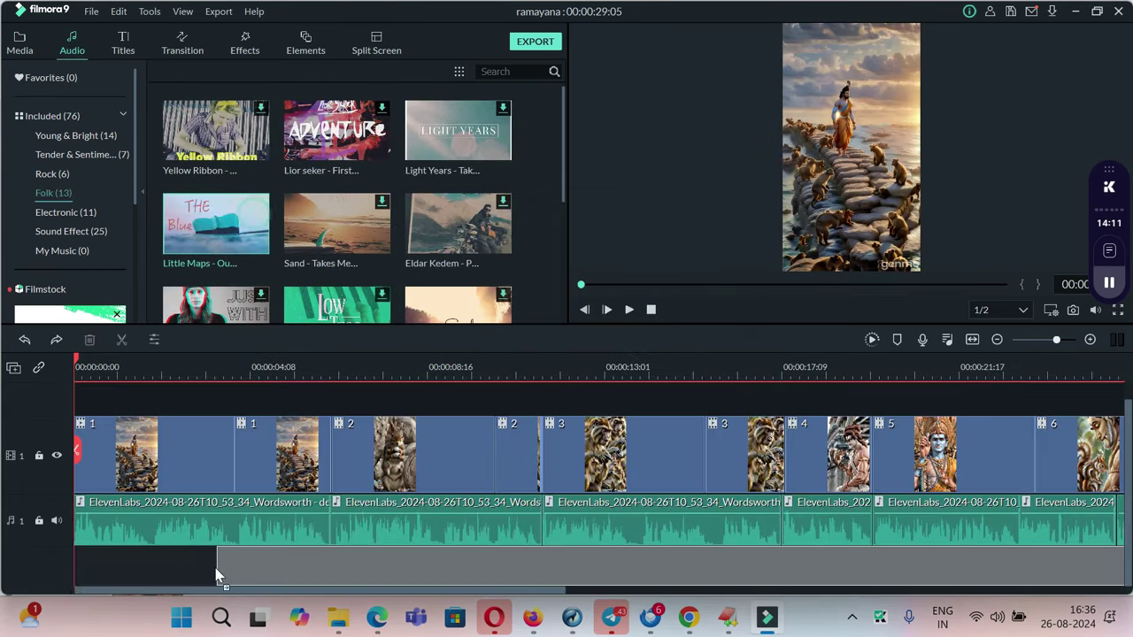
drag(217, 576, 62, 576)
drag(255, 573, 255, 567)
scroll(542, 517, down, 1)
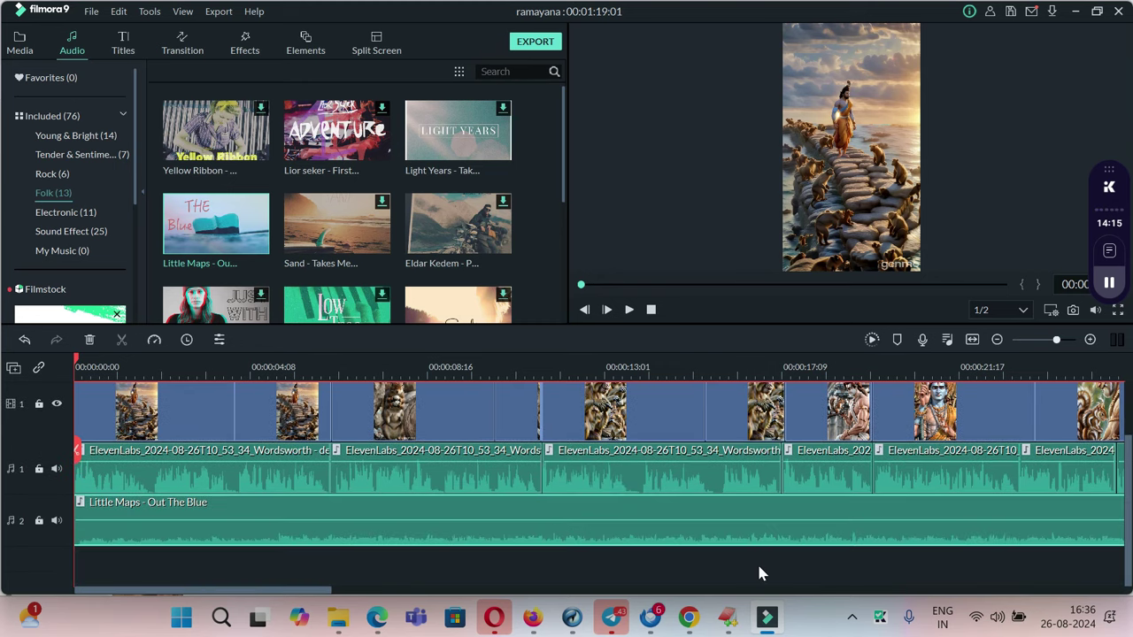
Play the sequence from the latter part of clip 2 to check how the music sounds with the narration
click(485, 366)
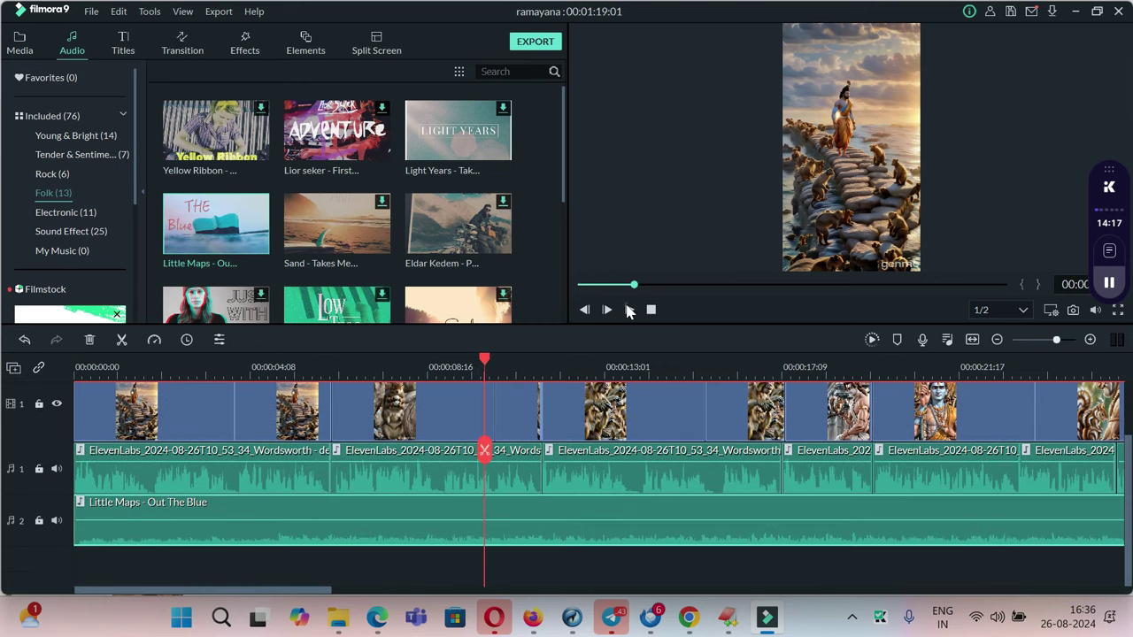
click(628, 310)
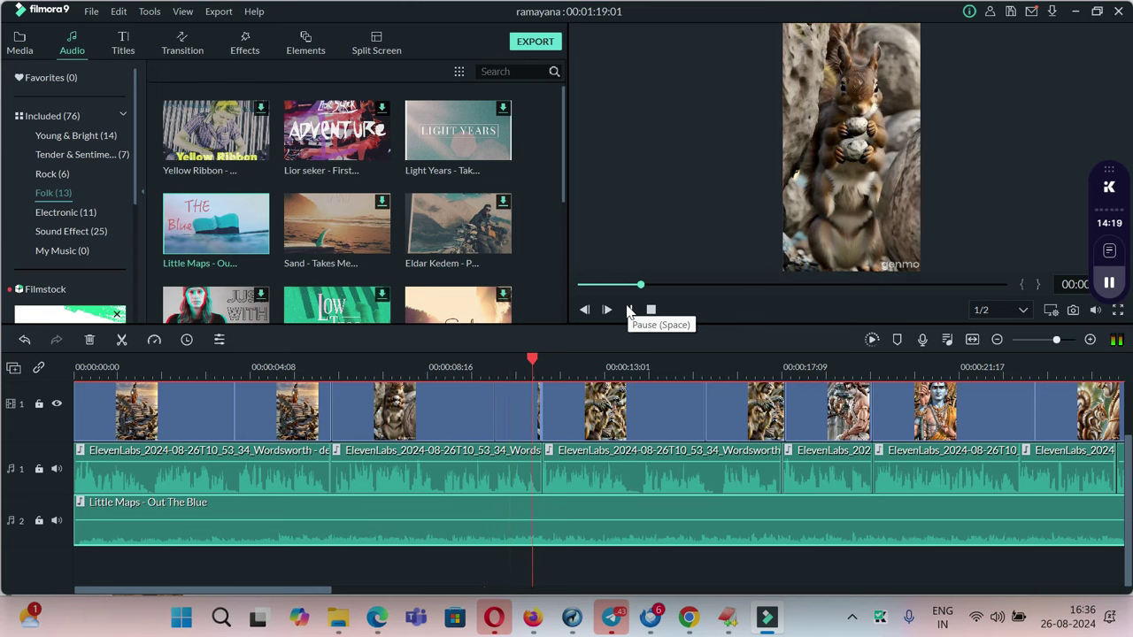
click(628, 309)
Split the background music at the end of the last clip and delete the excess music beyond it
drag(271, 592, 486, 580)
click(375, 379)
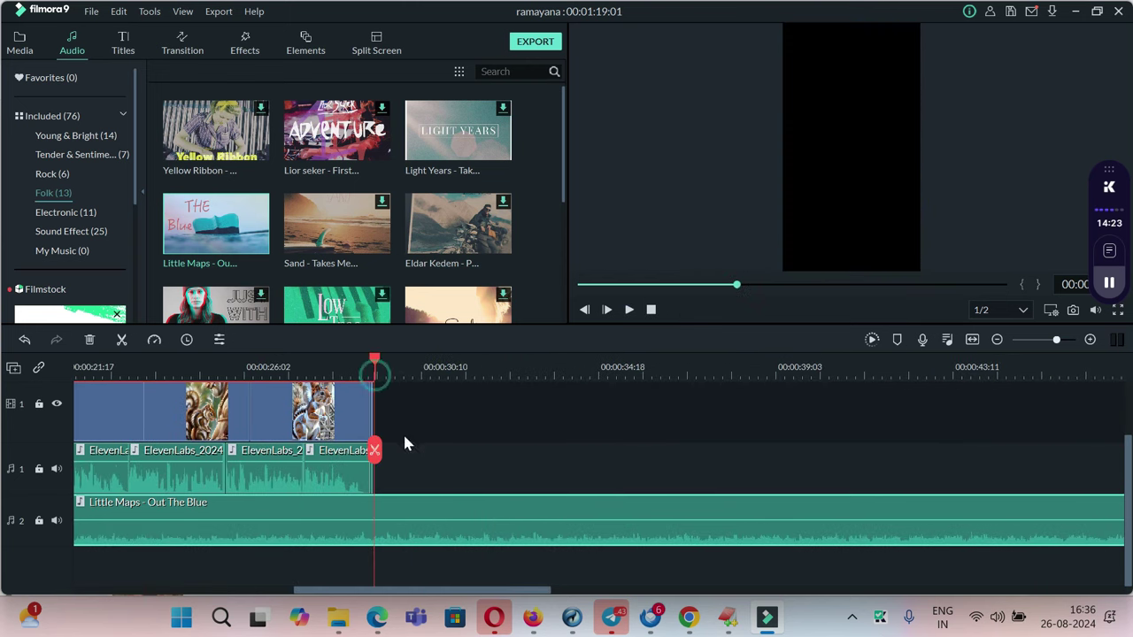
click(121, 341)
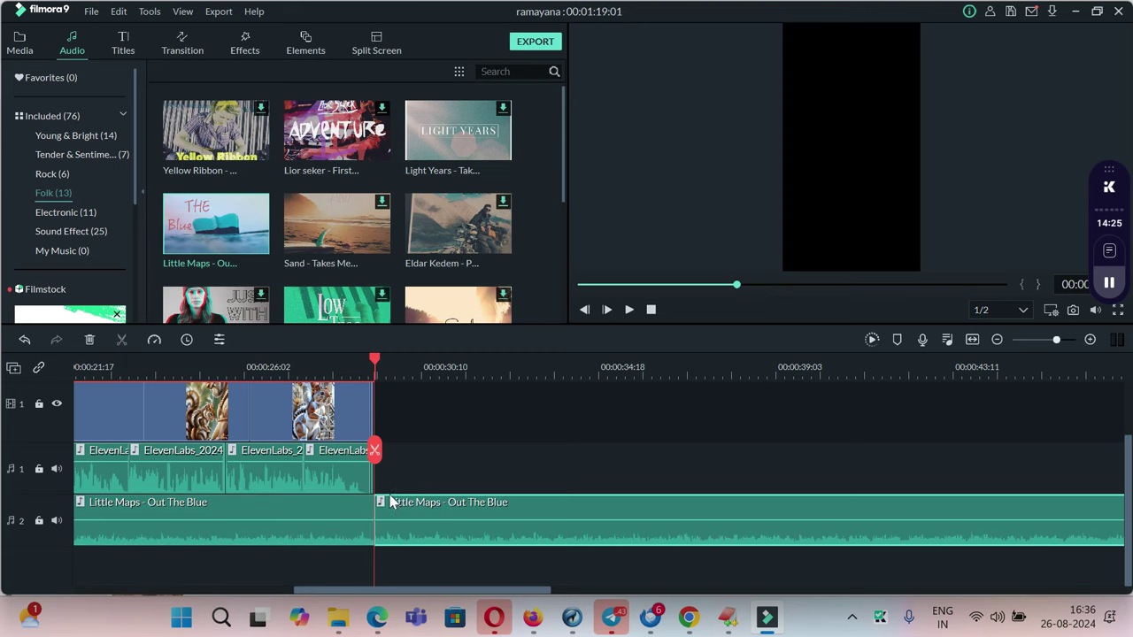
key(Delete)
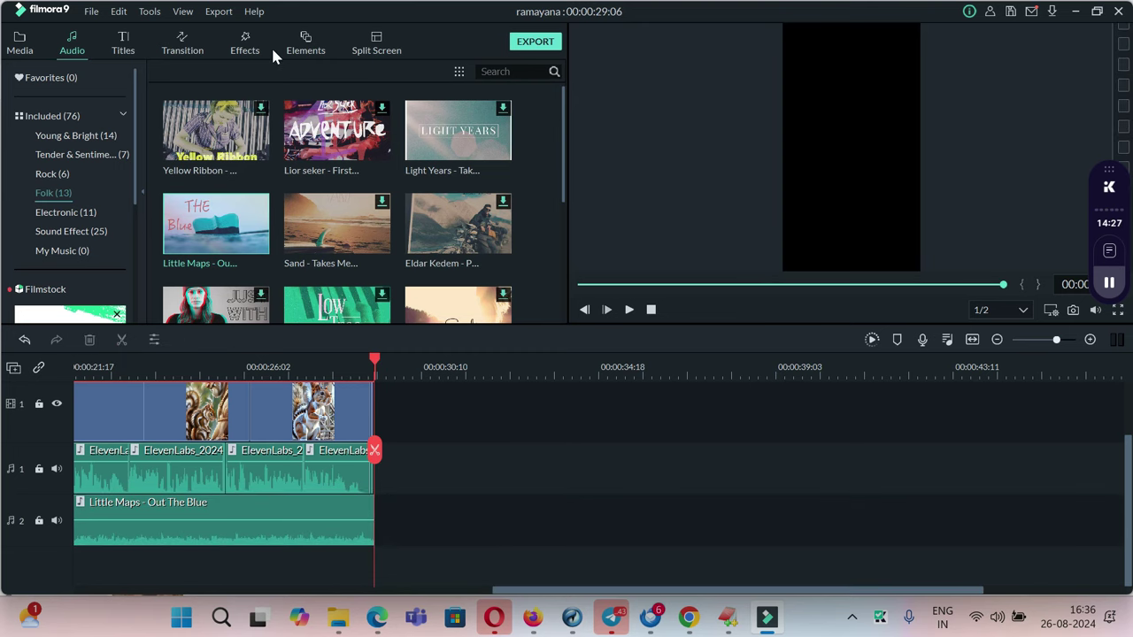
Start the export of the finished story as a video file
click(218, 11)
click(239, 31)
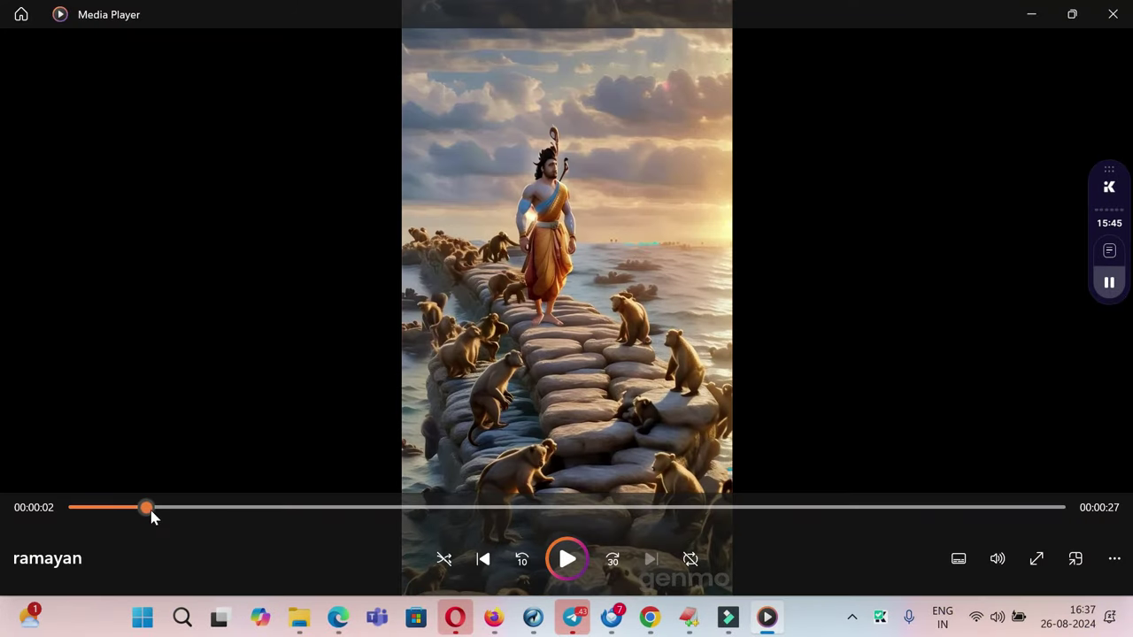
Play the exported ramayan video from the beginning in Media Player to review it, and close the player
drag(150, 511, 5, 511)
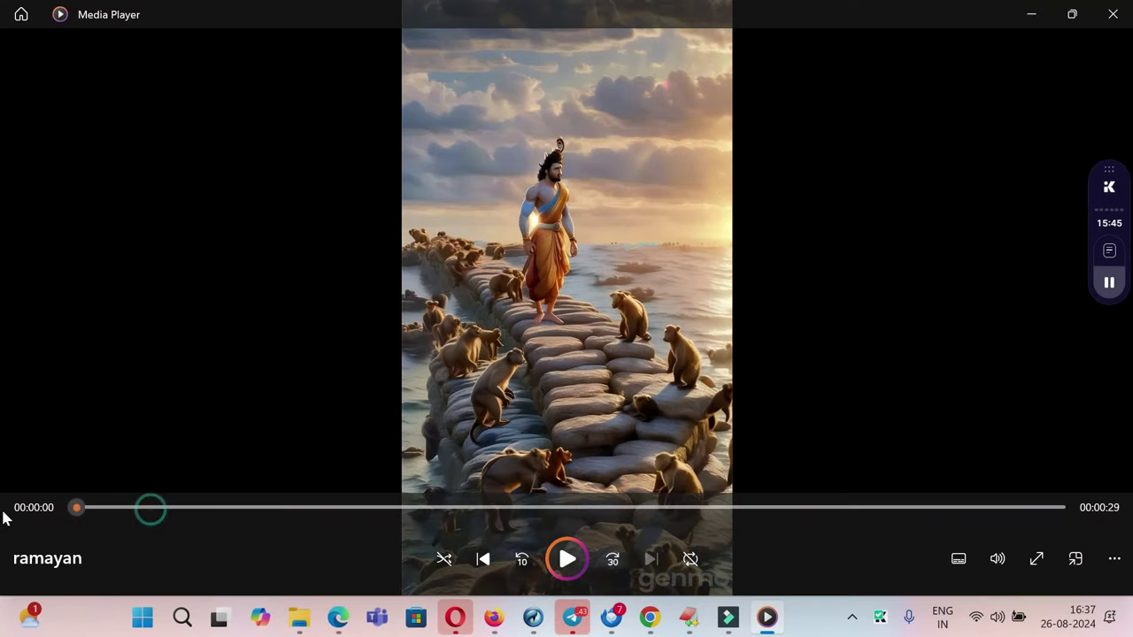
click(567, 558)
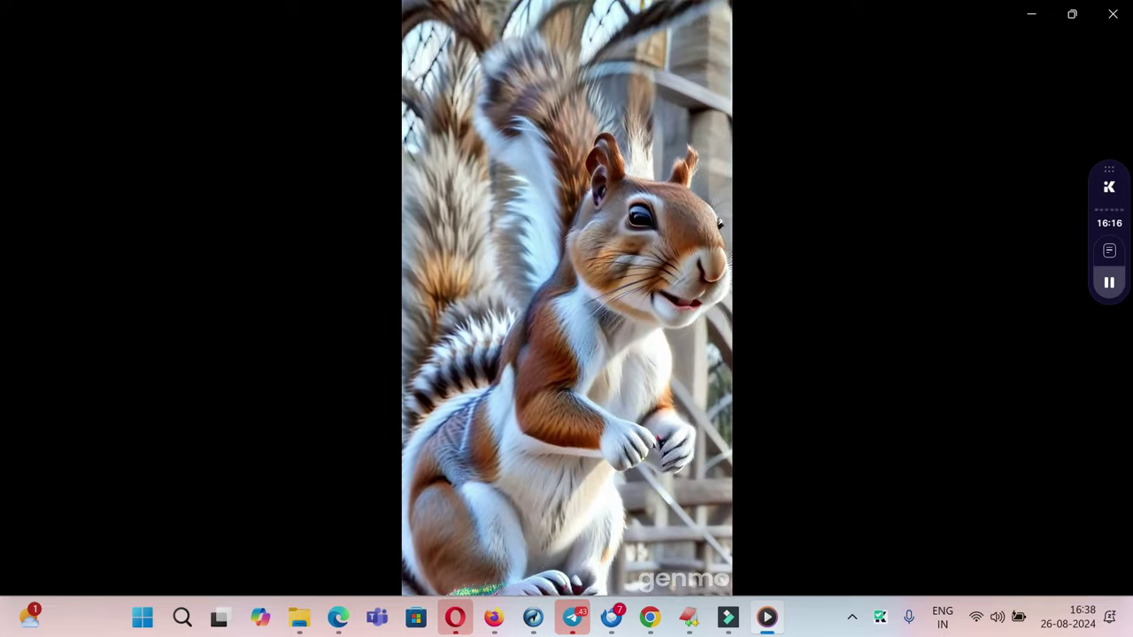
click(856, 156)
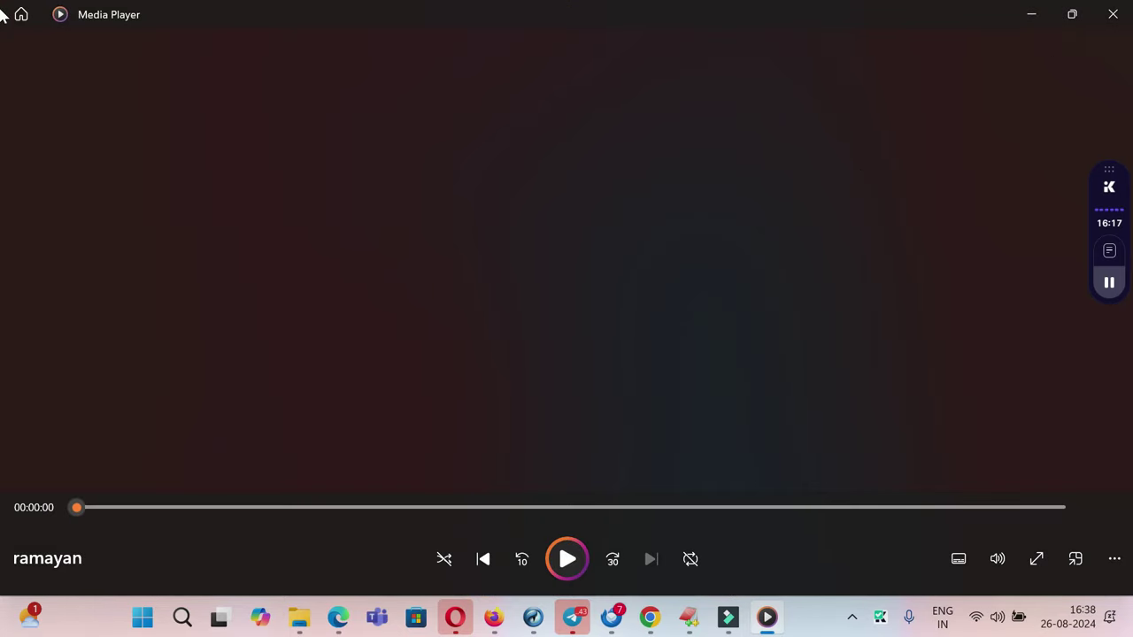
key(alt+F4)
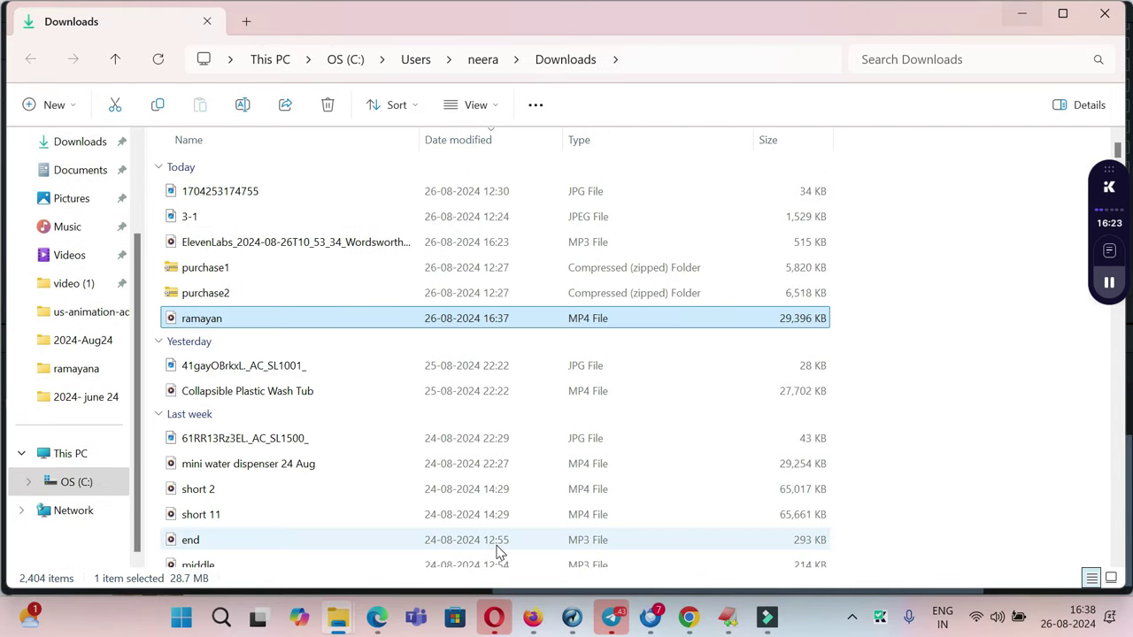
Switch to Firefox and revisit the fahimai.com Luma AI alternatives article and the Ideogram image gallery
click(532, 618)
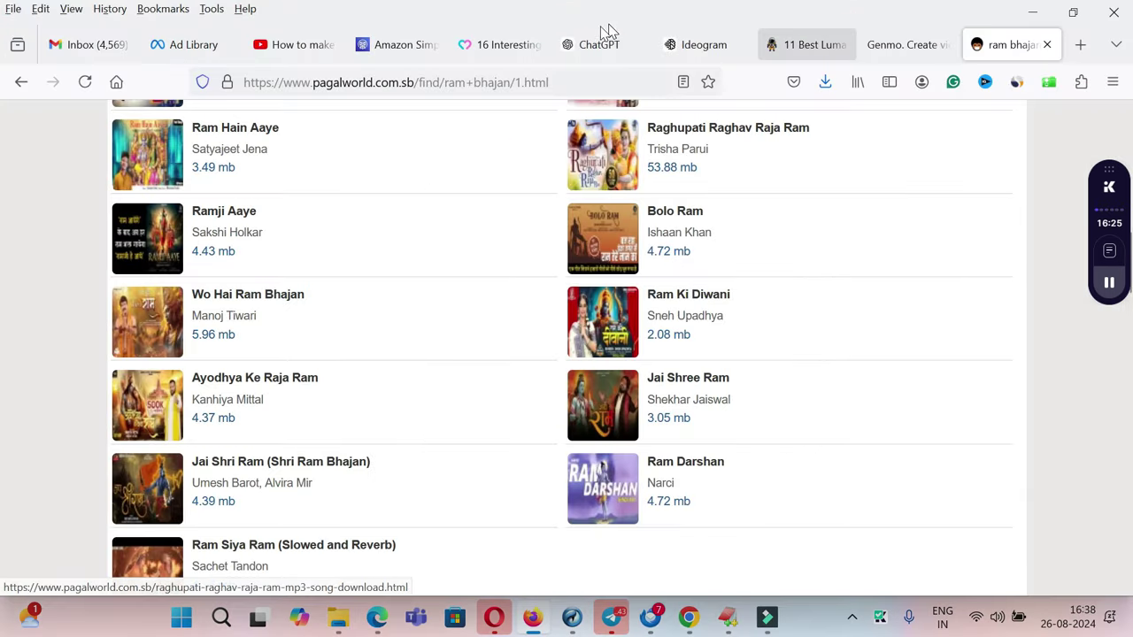
click(817, 45)
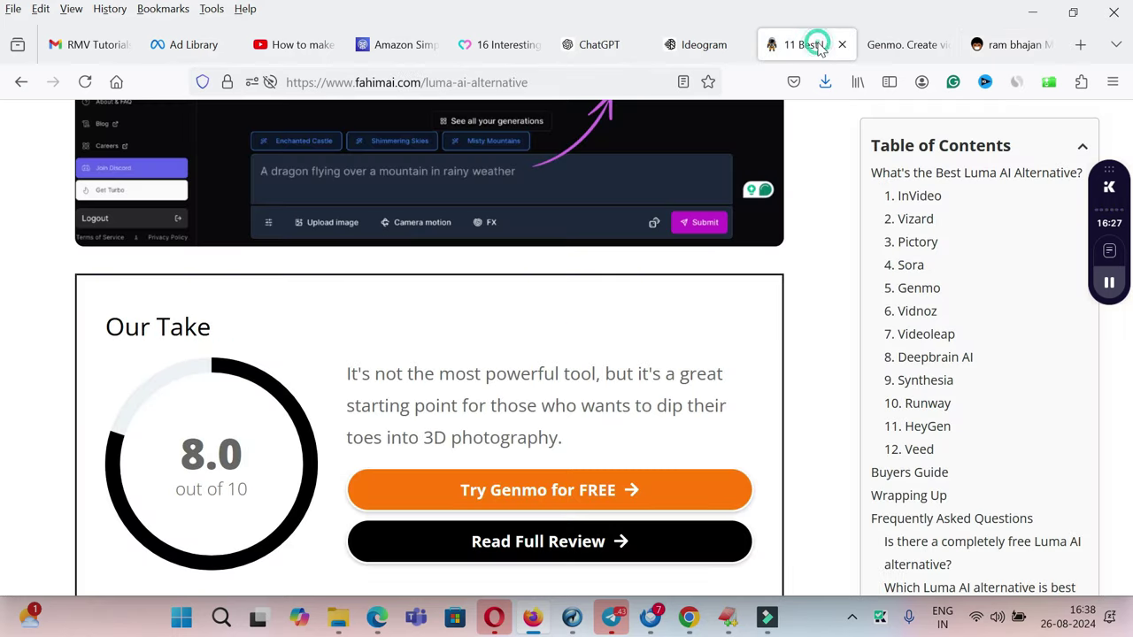
scroll(815, 207, up, 13)
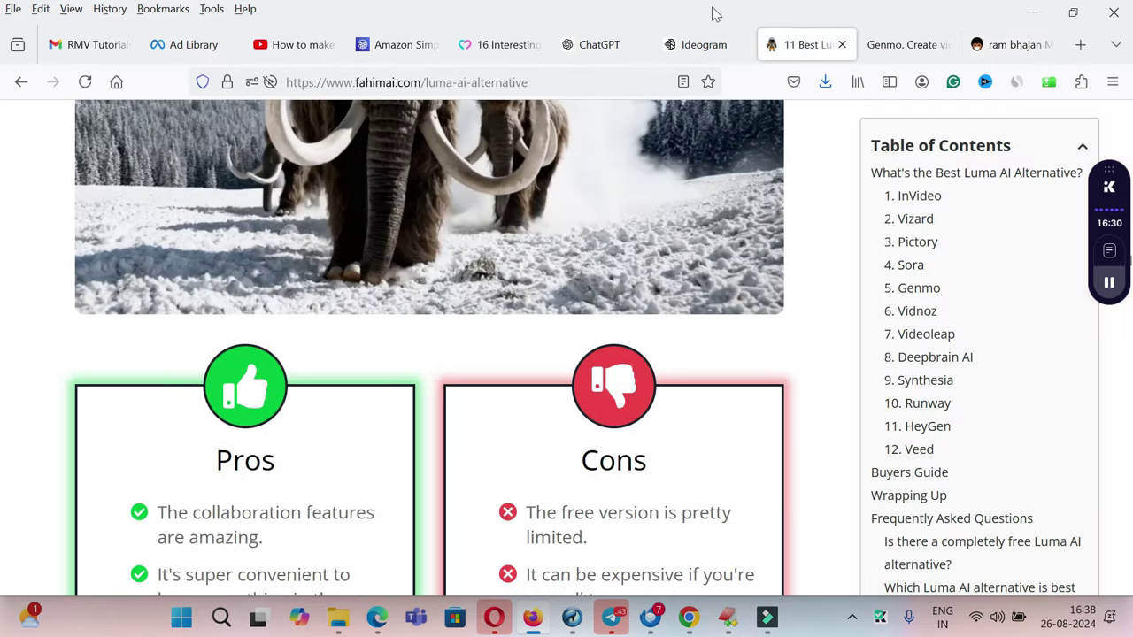
click(705, 44)
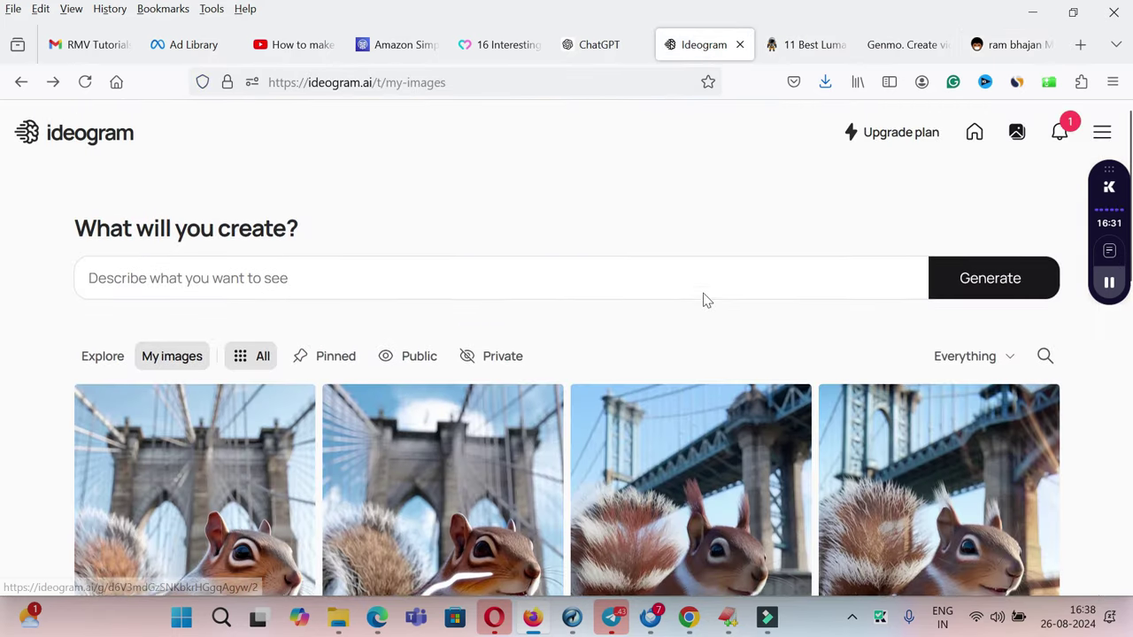
Open training.semsols.com in a new tab and go to its 2D Animation Course page
click(1080, 44)
text(tra)
key(Return)
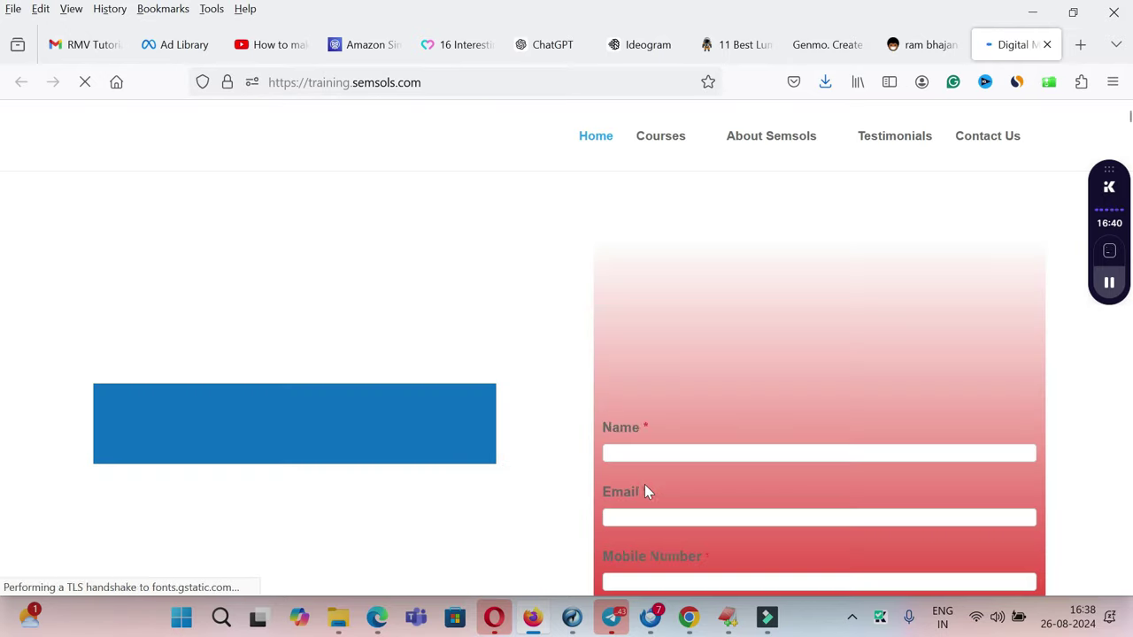
click(467, 81)
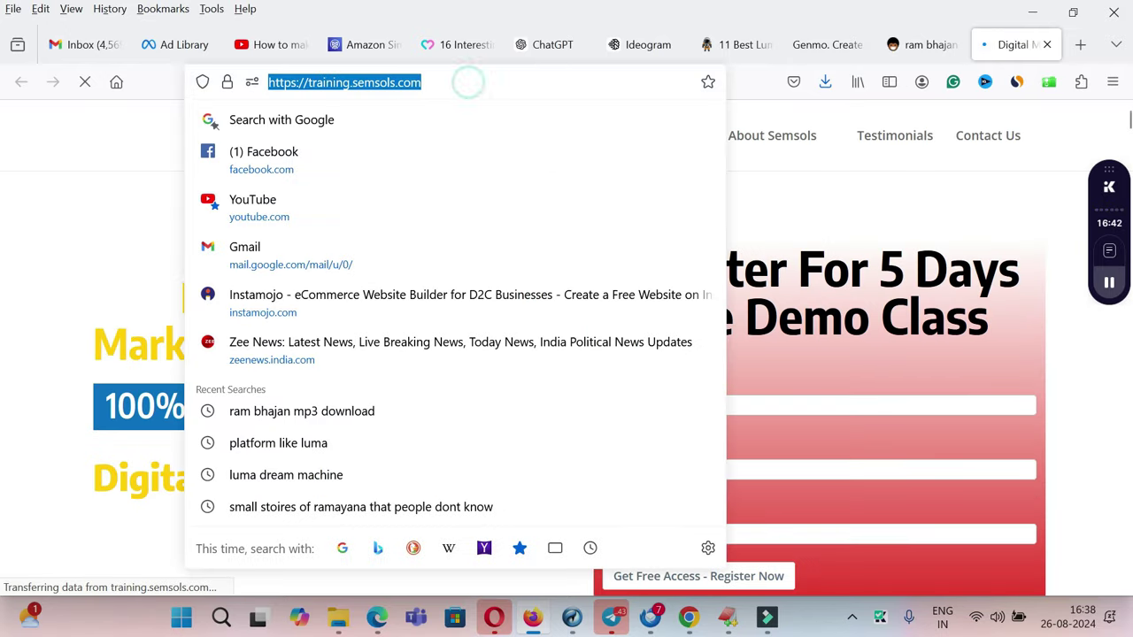
text(tra)
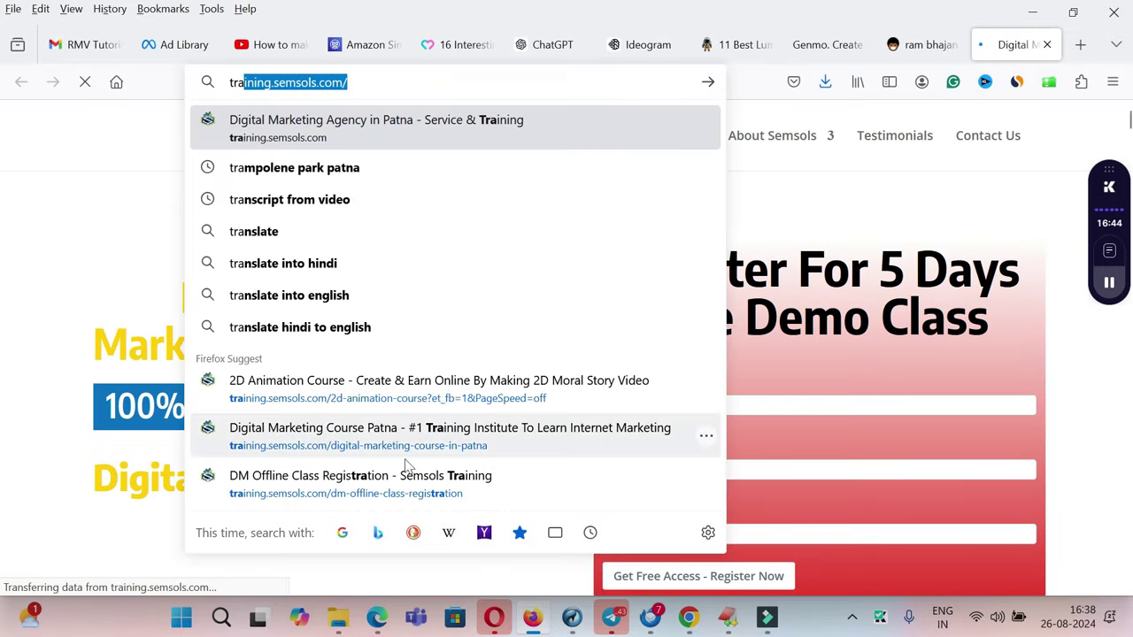
click(352, 400)
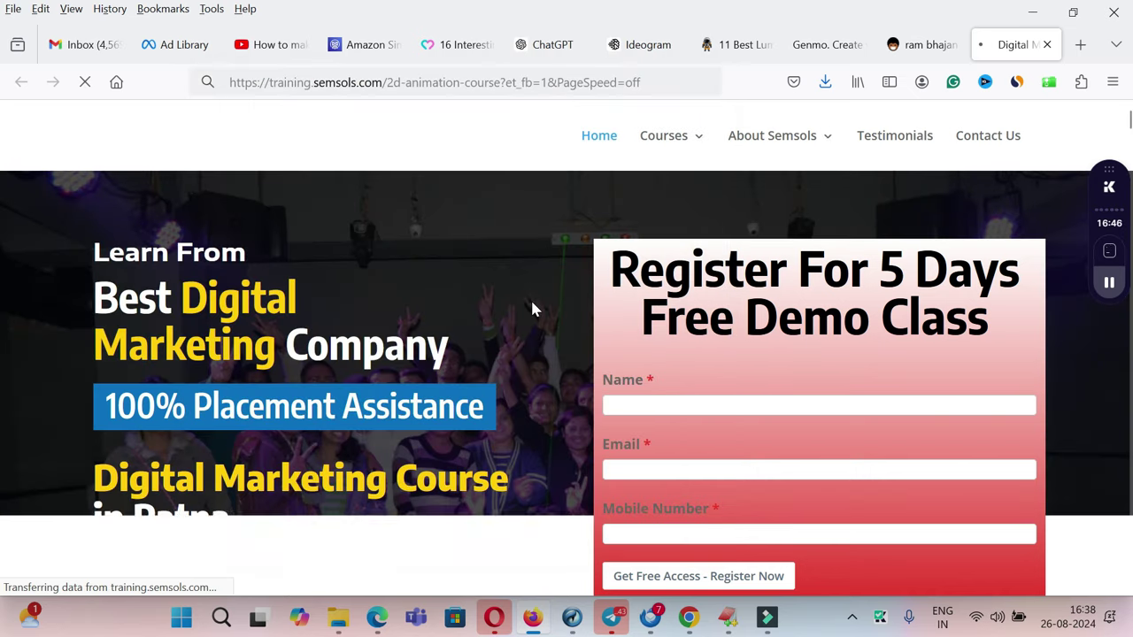